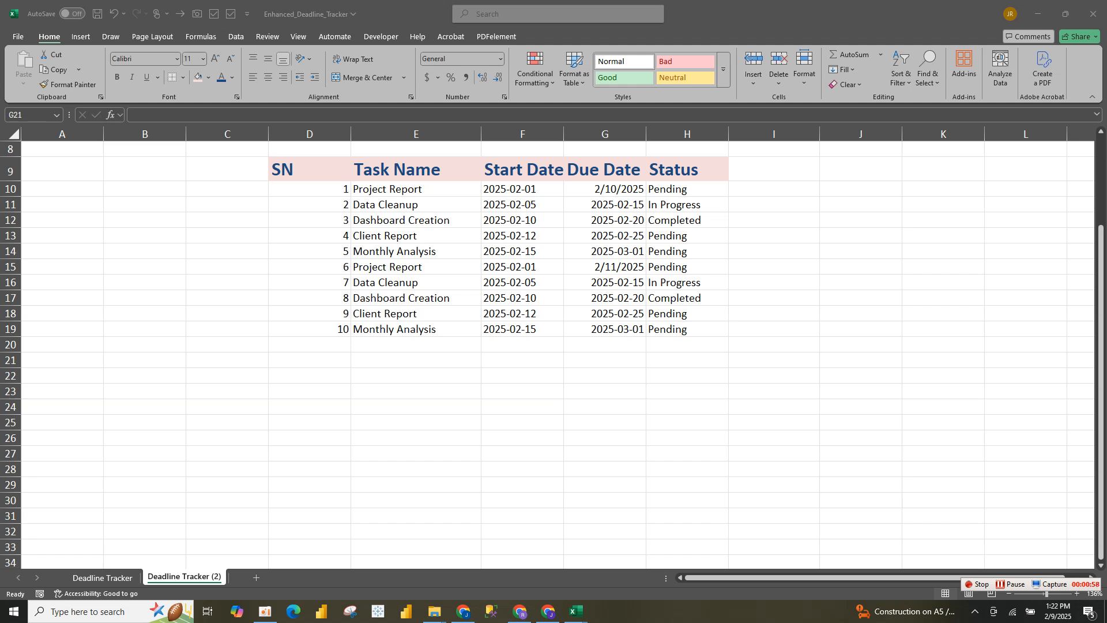
Start a formula-based conditional formatting rule for D9:H19 with the formula =$D9.
left_click_drag(306, 171, 685, 331)
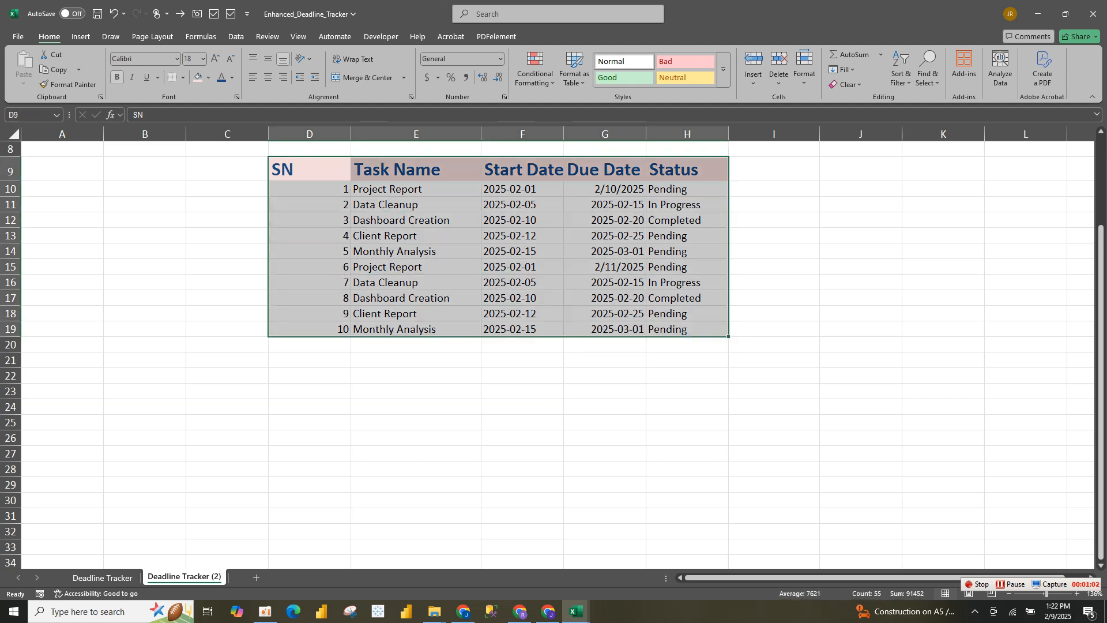
left_click(536, 72)
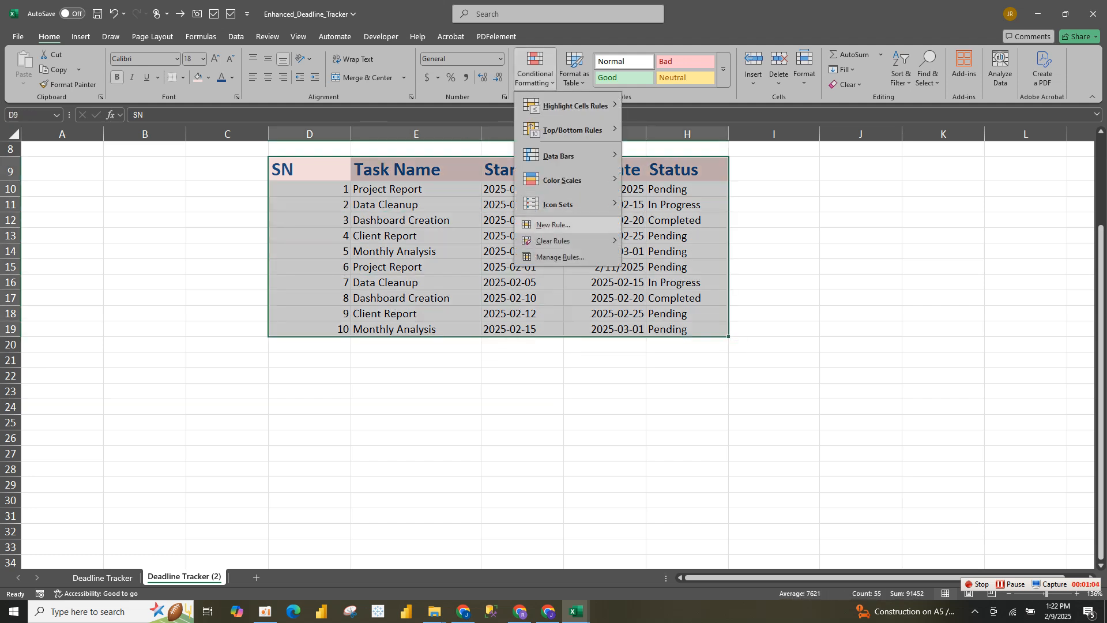
left_click(553, 225)
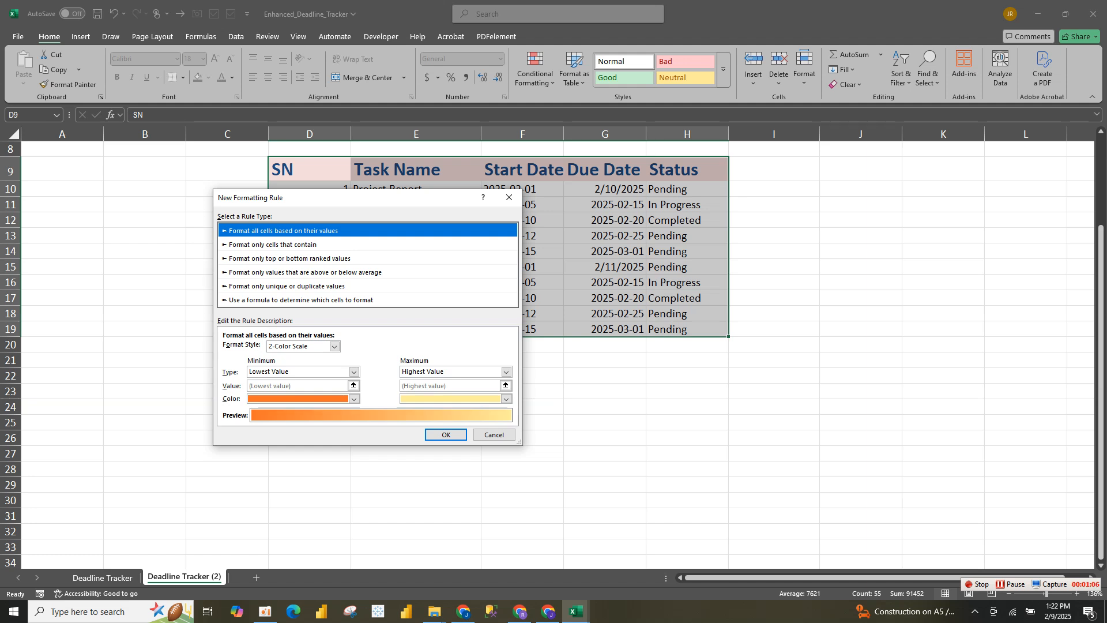
left_click(301, 300)
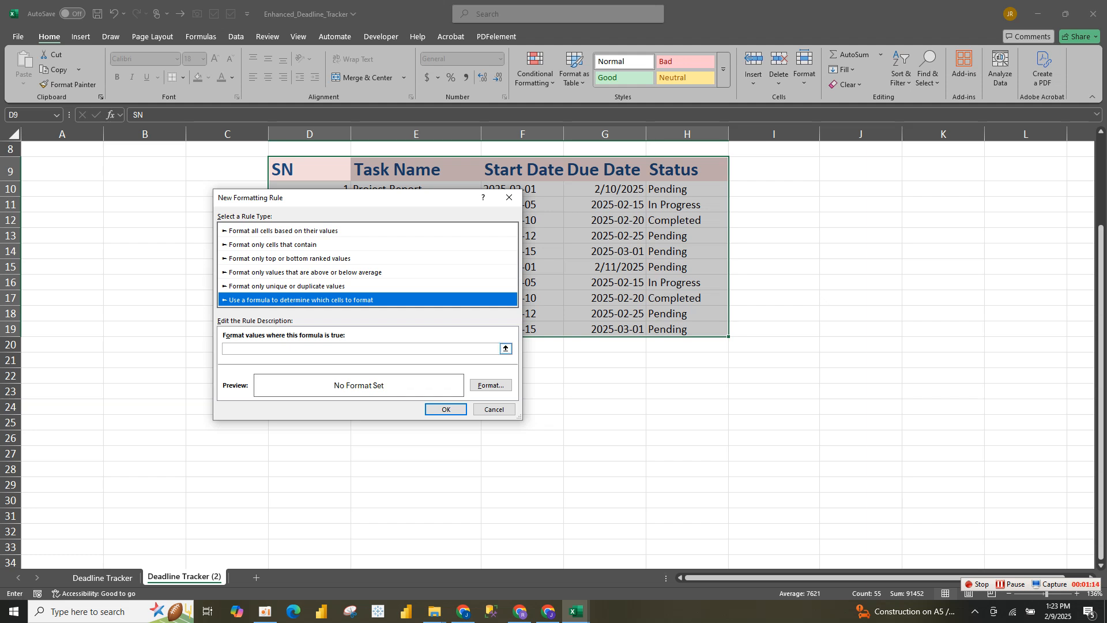
left_click(491, 348)
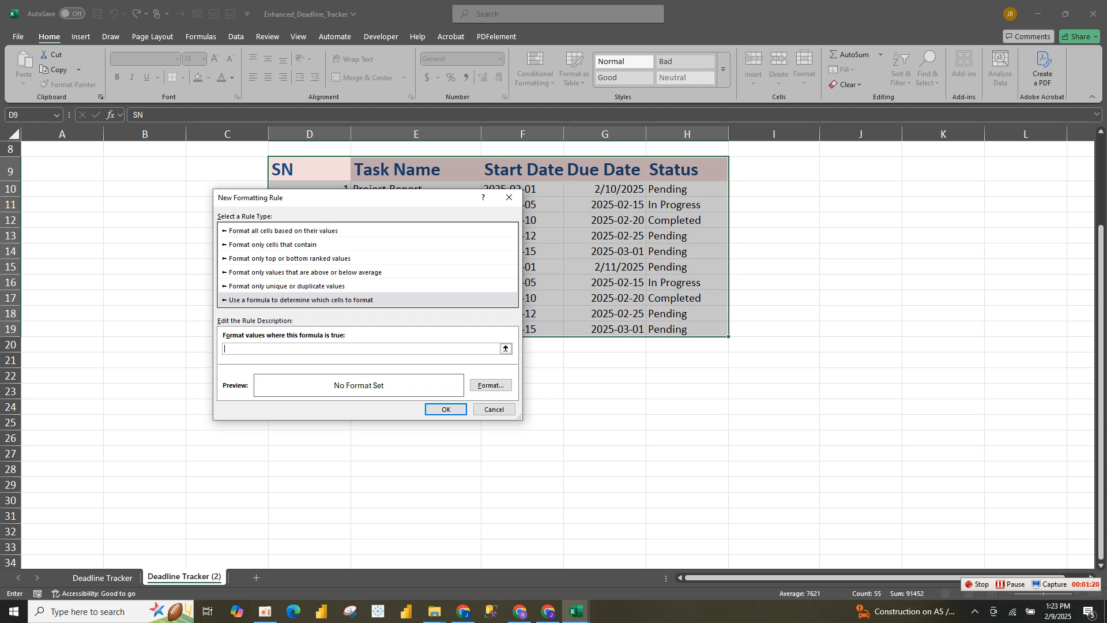
type("=")
left_click(310, 169)
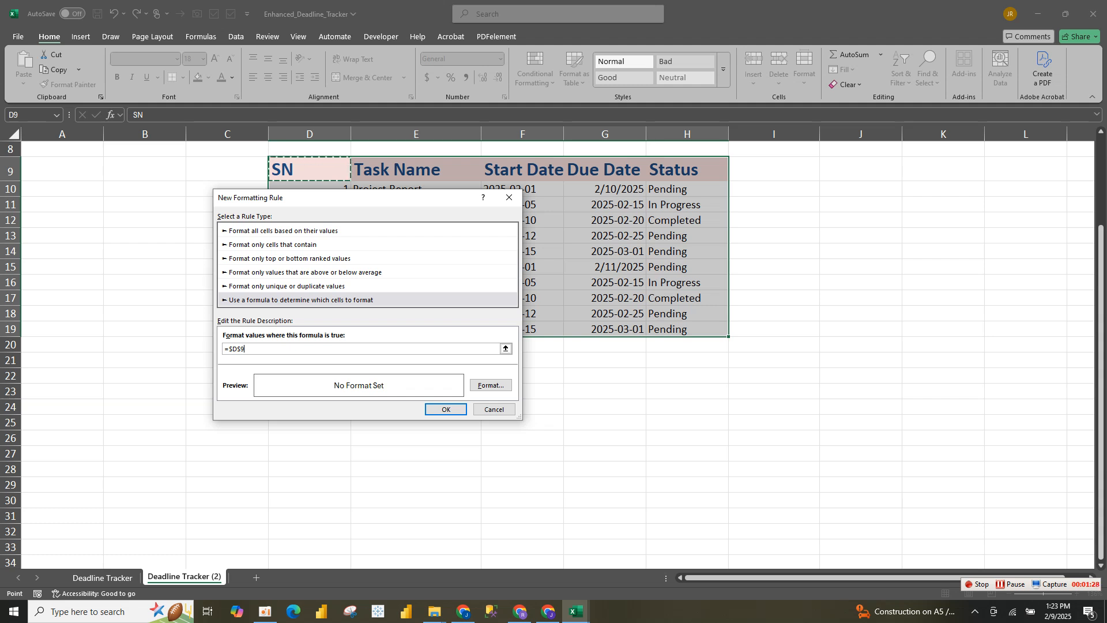
key("F4")
key("F4")
Give the rule's format an outline border and apply the rule to the task table.
left_click(490, 385)
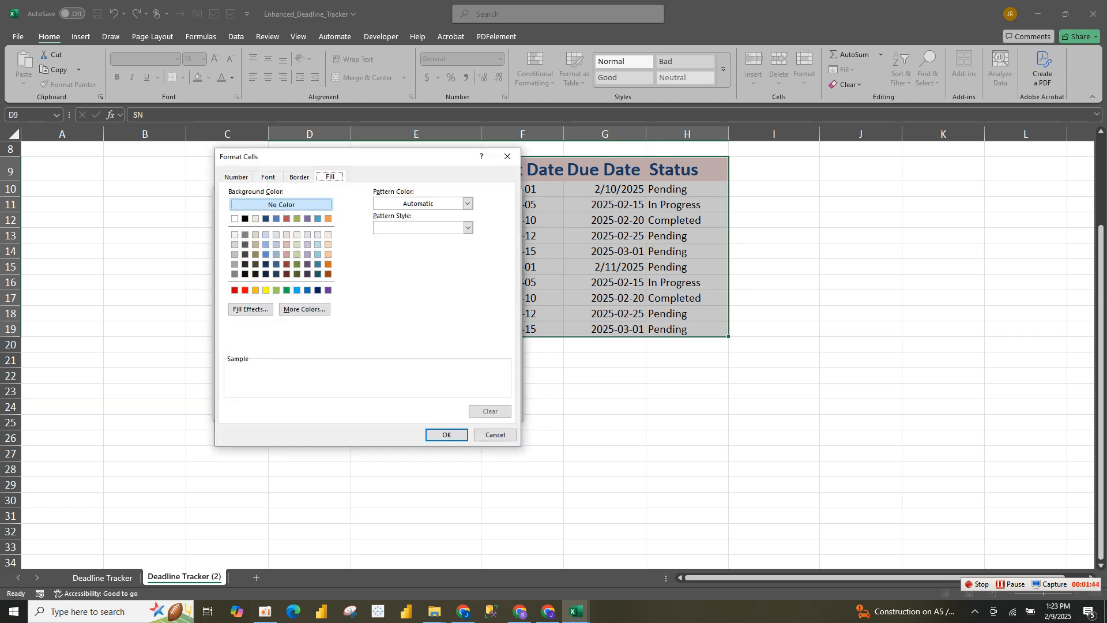
key("ctrl+shift+Tab")
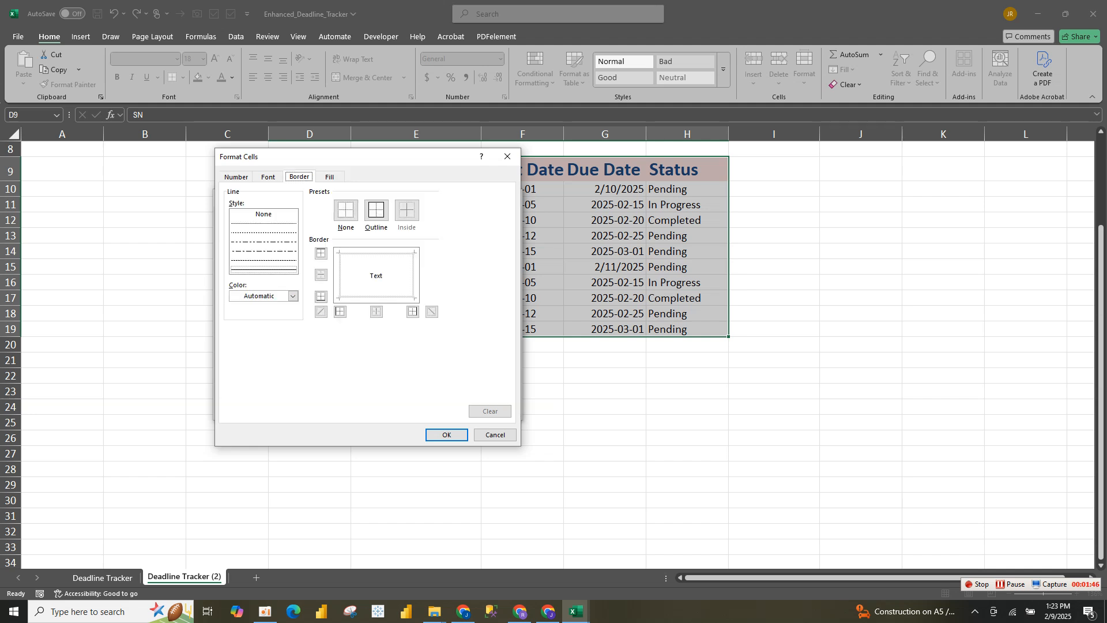
key("alt+o")
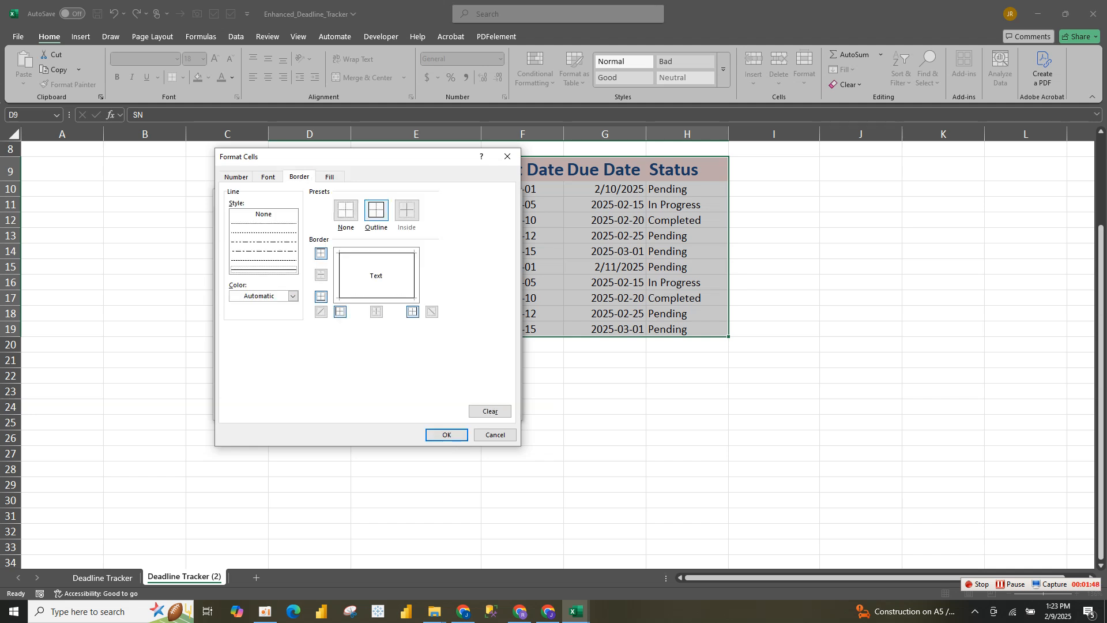
key("Return")
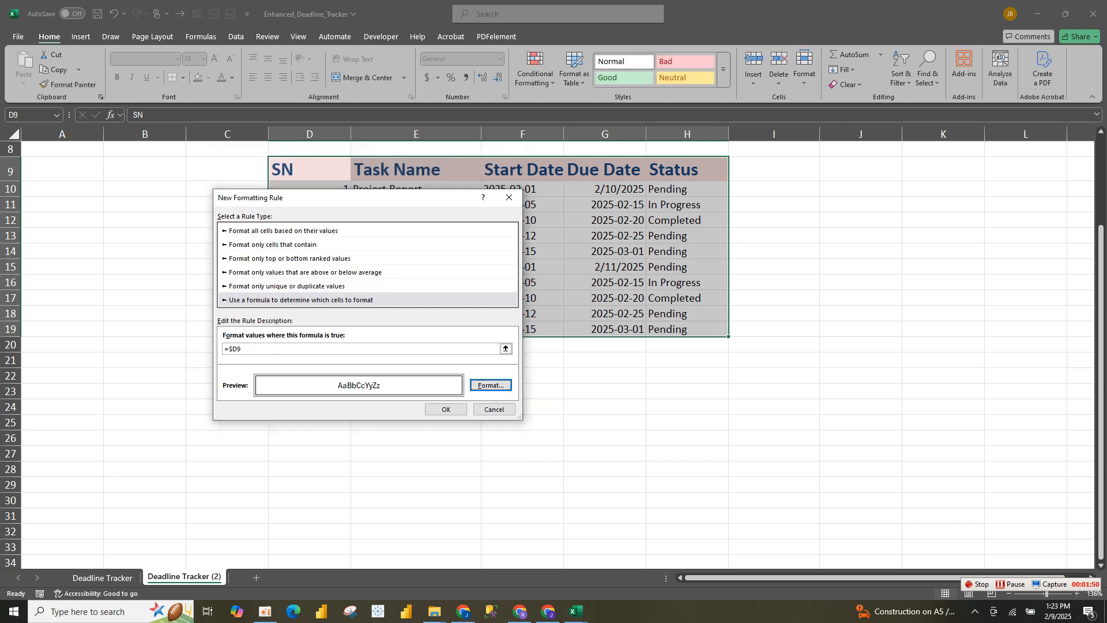
key("Return")
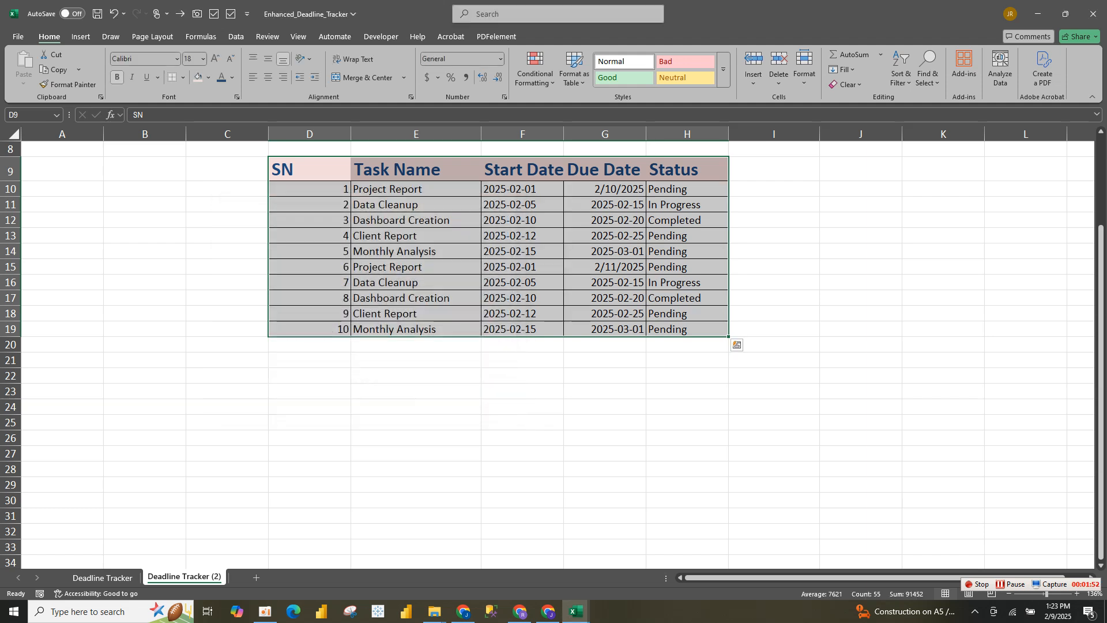
Add a new task in row 20 with serial number 11 and task name Monthly Analysis.
left_click(522, 391)
left_click(309, 344)
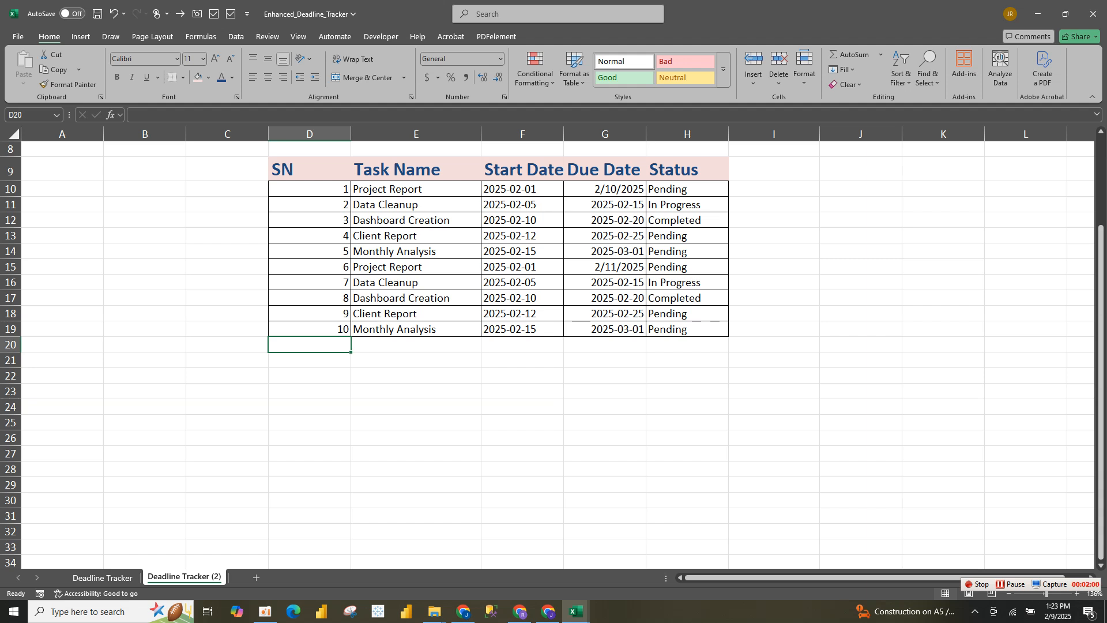
type("11")
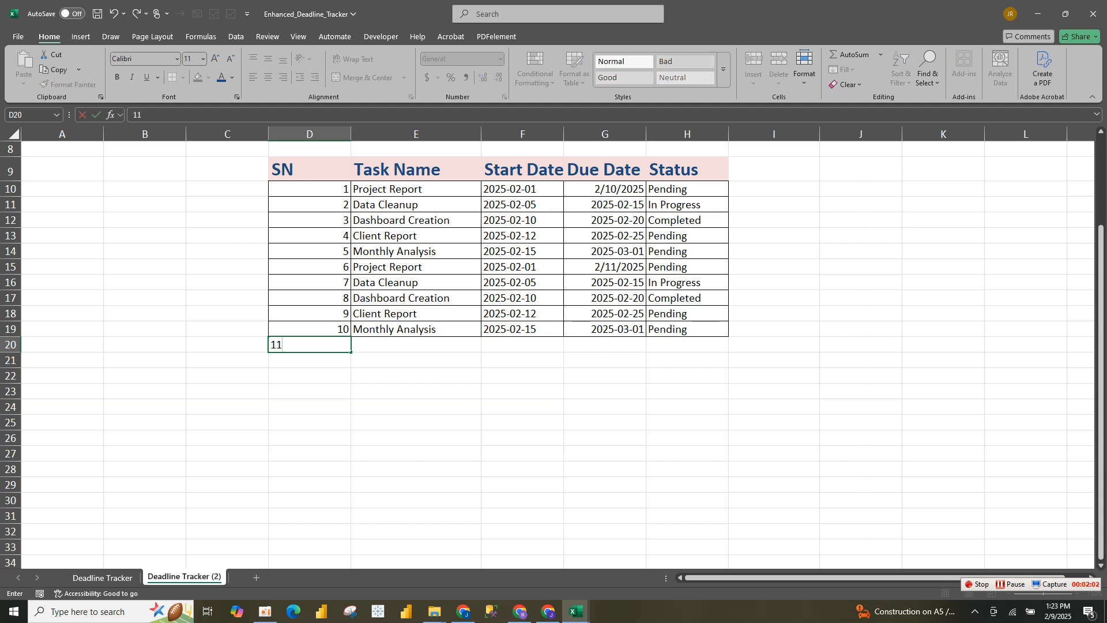
key("Tab")
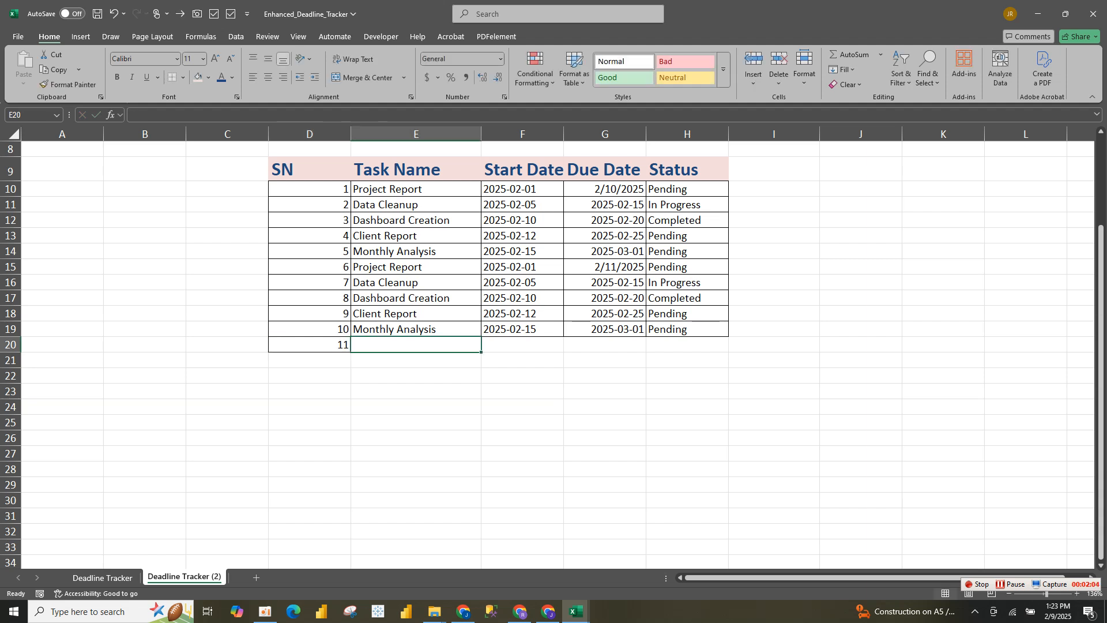
type("M")
key("Return")
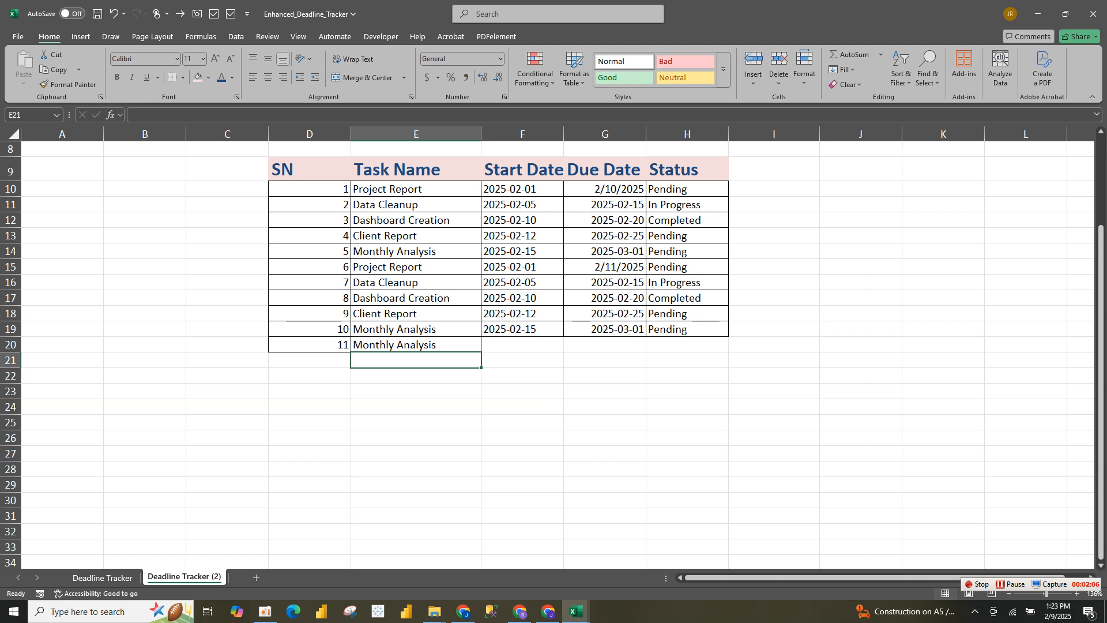
Try 2025-02-02 as the start date in F20, and clear the entry.
key("Up")
key("Right")
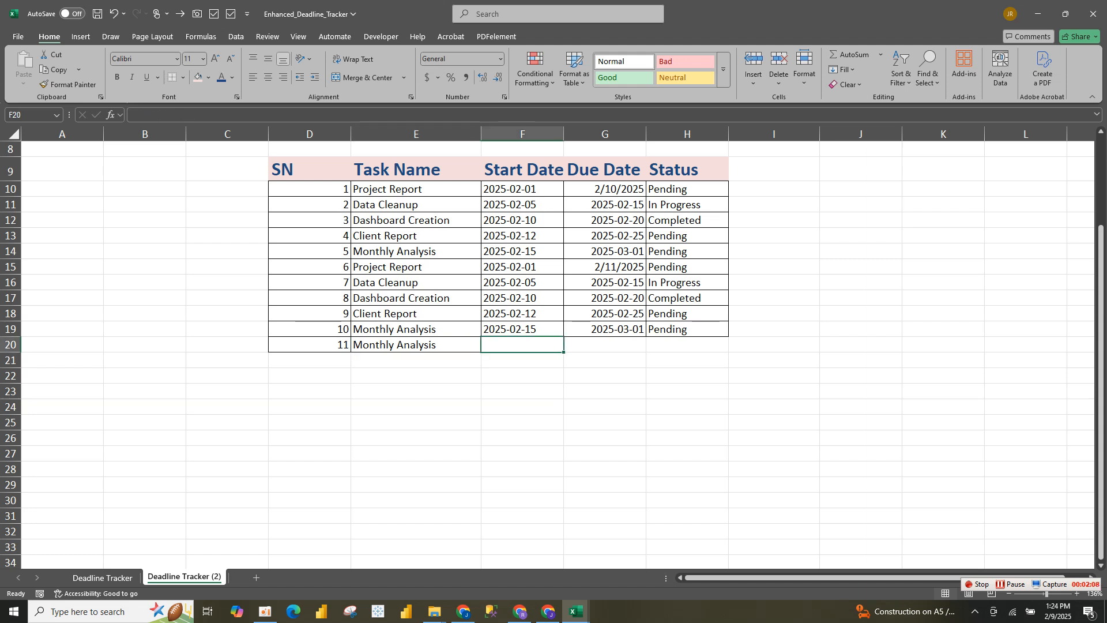
type("20")
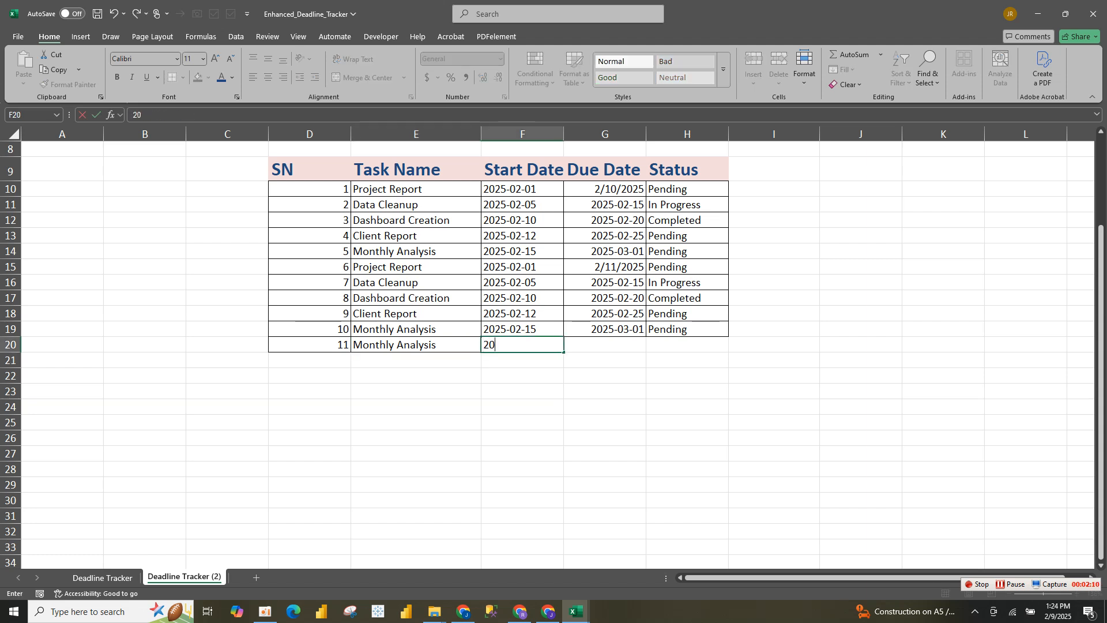
type("25-02-02")
key("Tab")
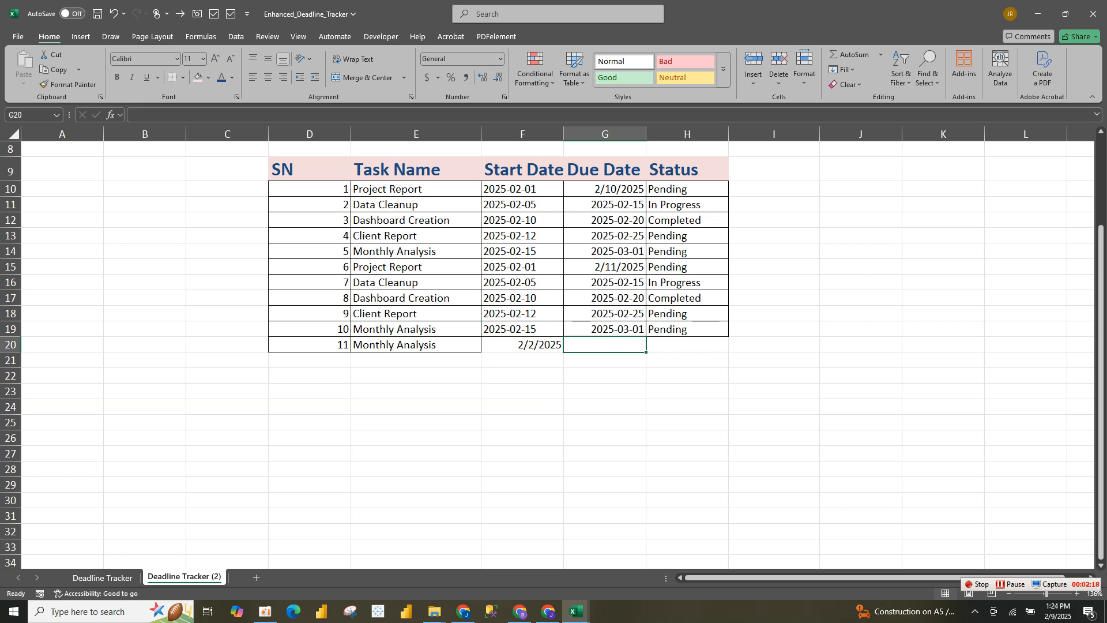
key("Left")
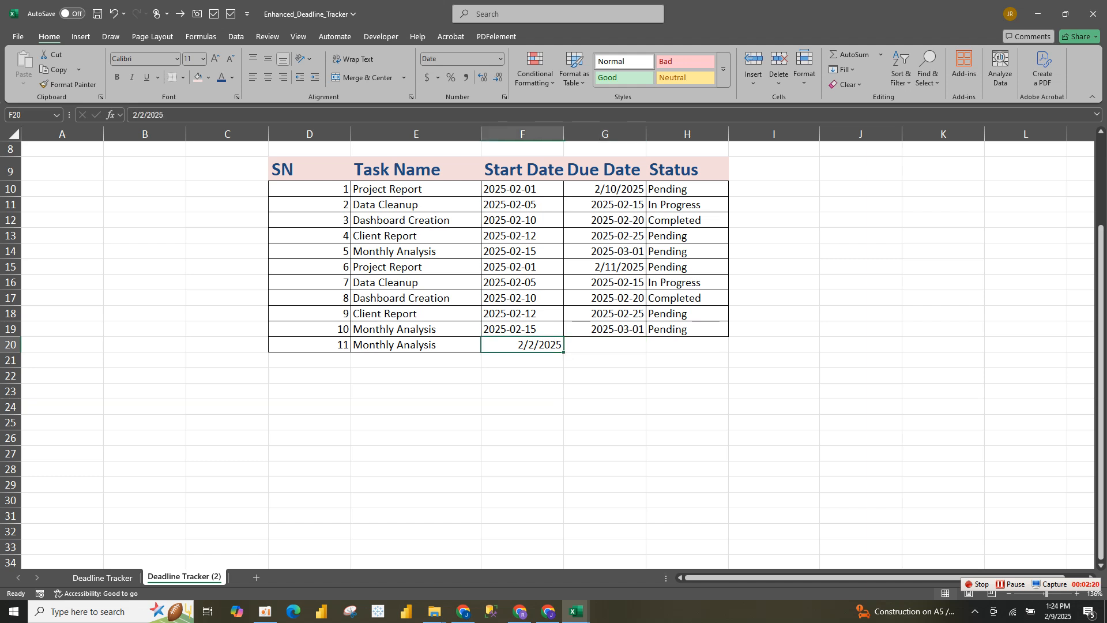
type("2")
key("BackSpace")
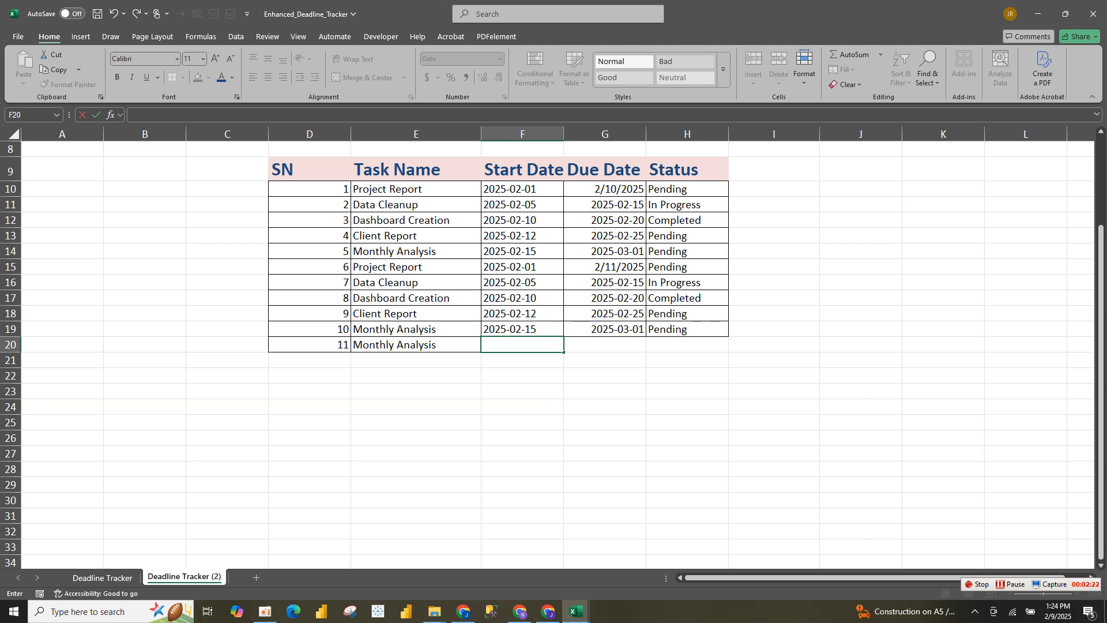
key("Up")
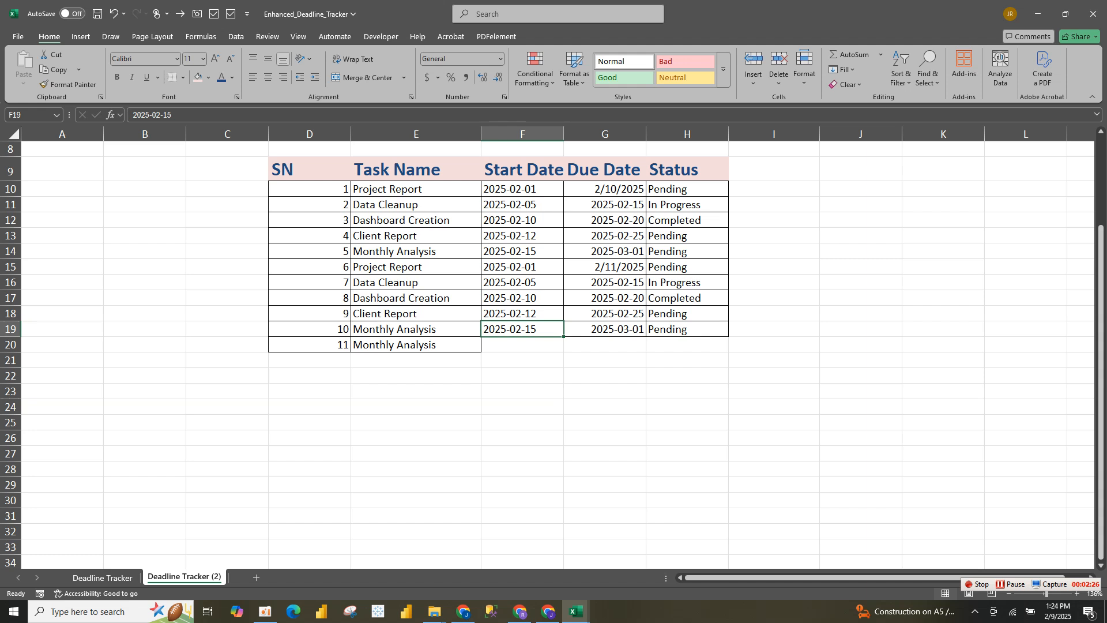
Convert the text start date in F19 to the real date 2/15/2025 and copy it into F20.
left_click_drag(174, 115, 132, 115)
left_click(133, 115)
key("Return")
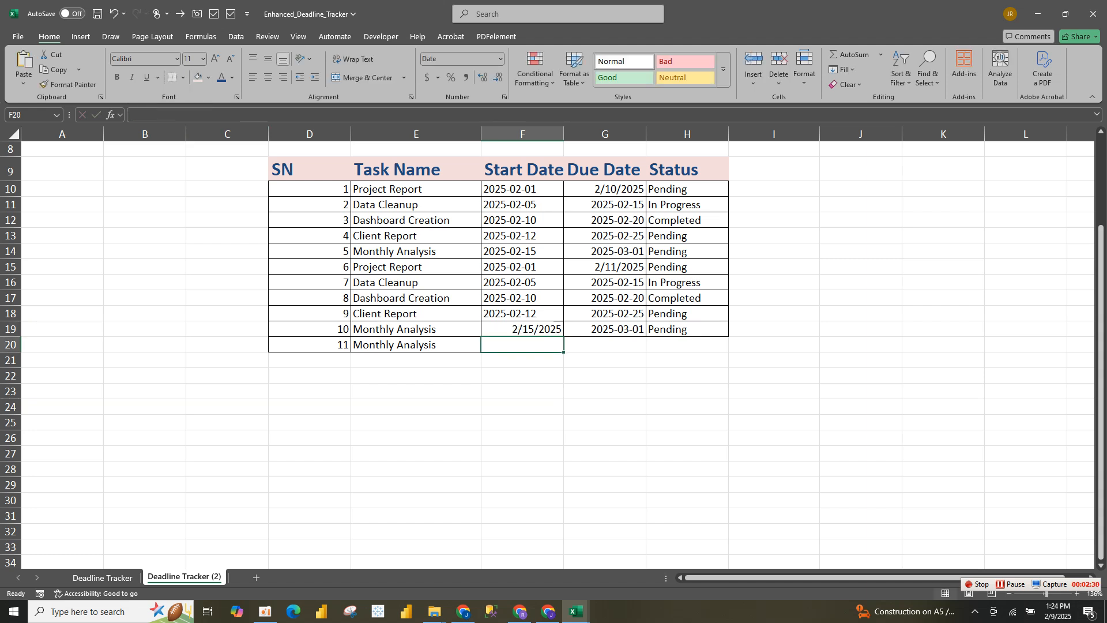
key("ctrl+c")
key("ctrl+v")
key("Right")
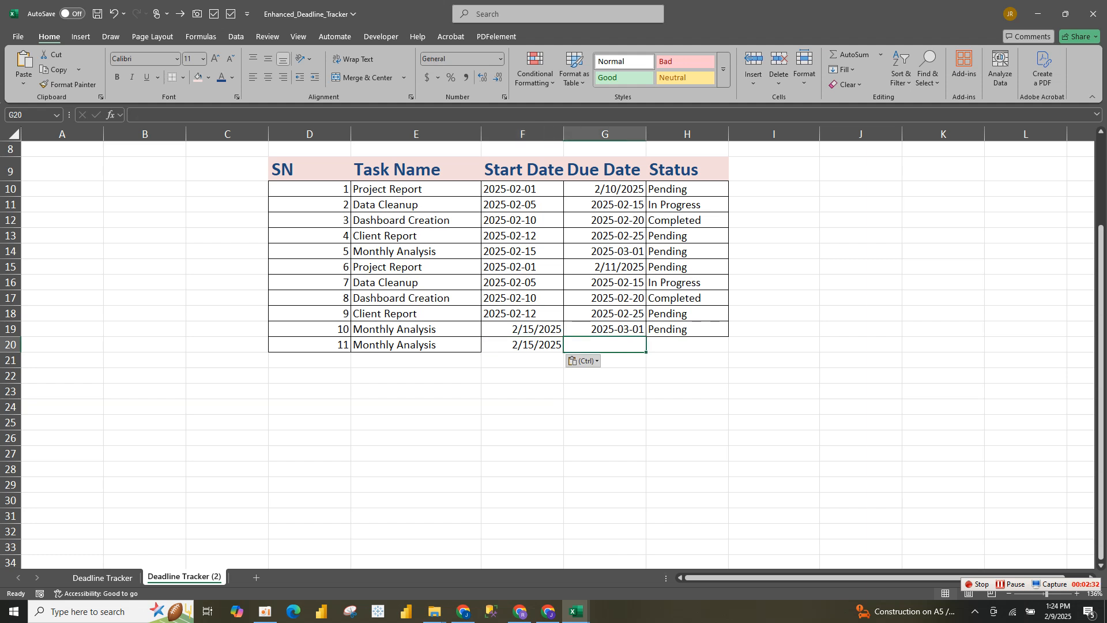
key("Left")
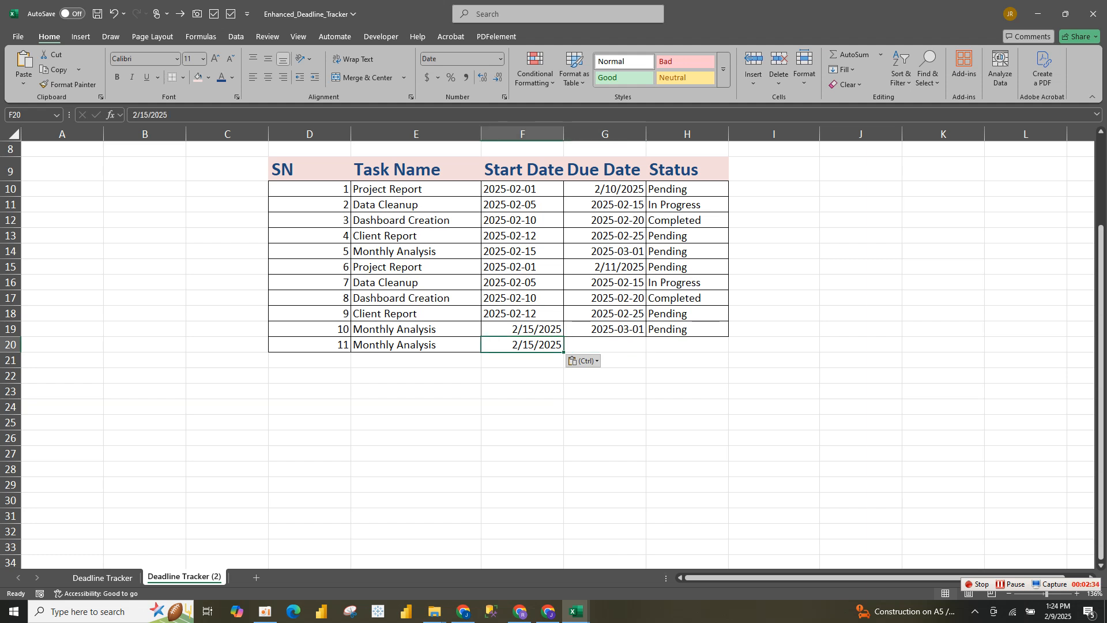
key("Right")
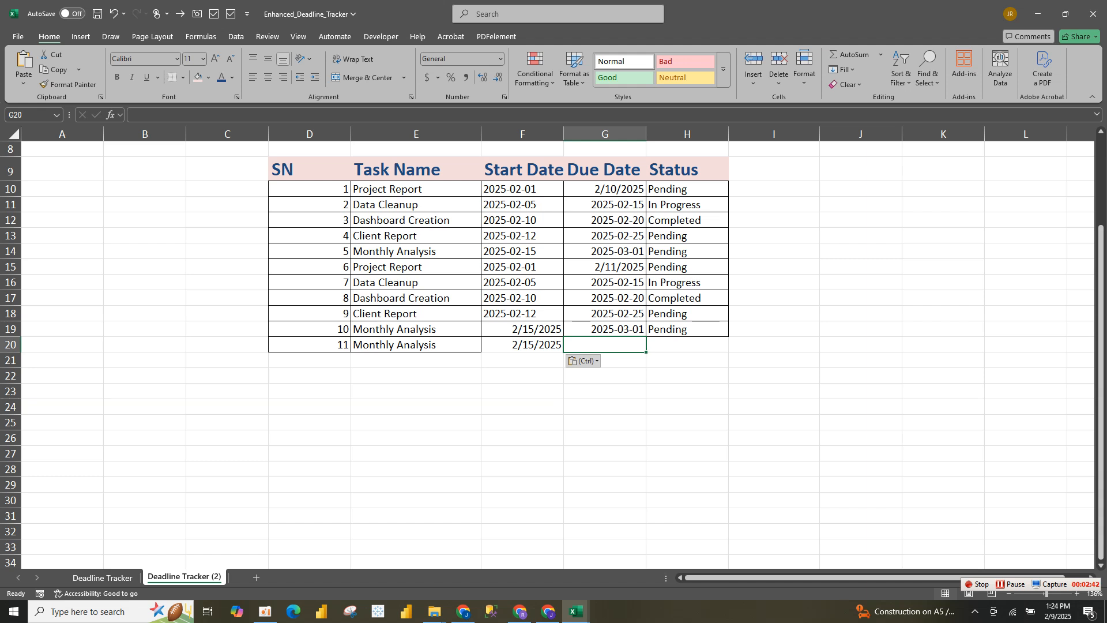
type("202")
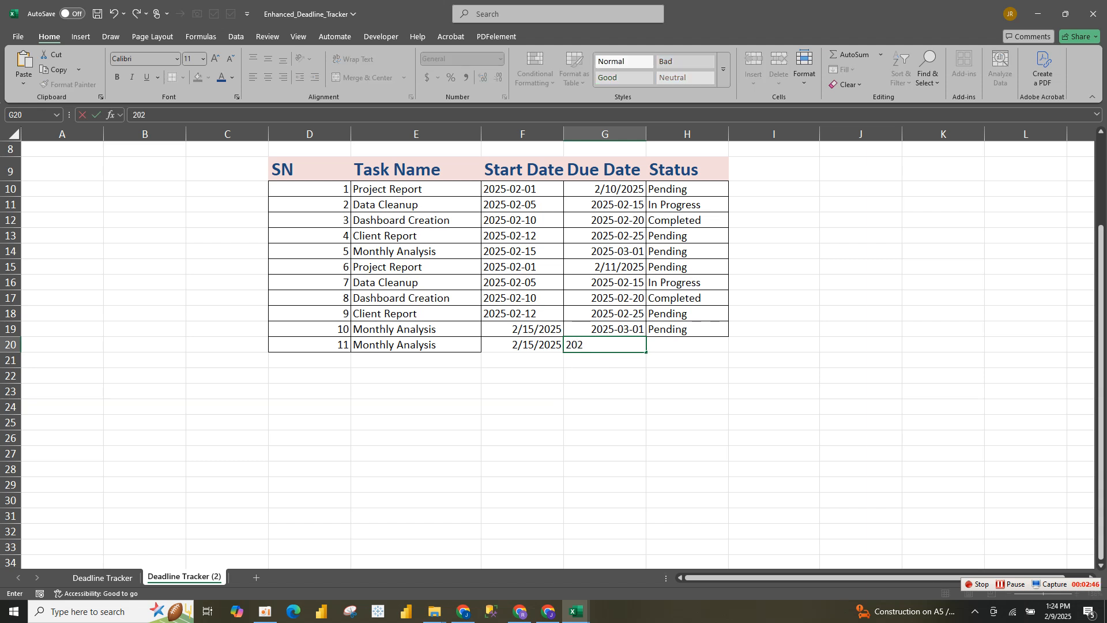
key("BackSpace")
key("BackSpace")
key("BackSpace")
type("F3B 3")
key("Return")
key("Up")
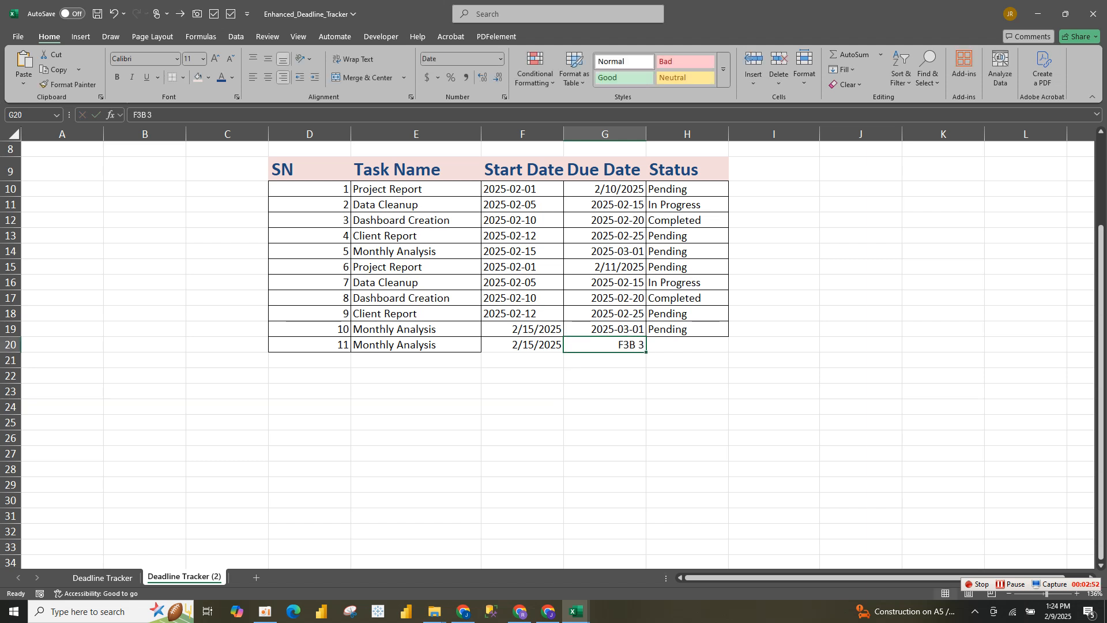
Enter FEB 3 as the due date of task 11 in G20.
type("F3B3")
key("BackSpace")
key("BackSpace")
key("BackSpace")
type("E")
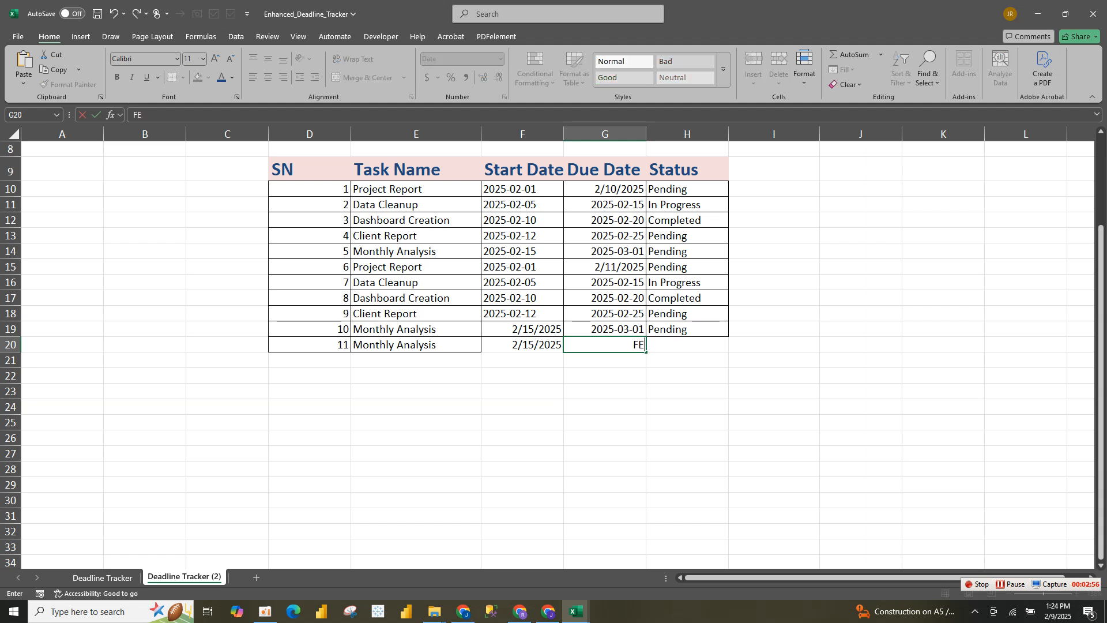
type("B 3")
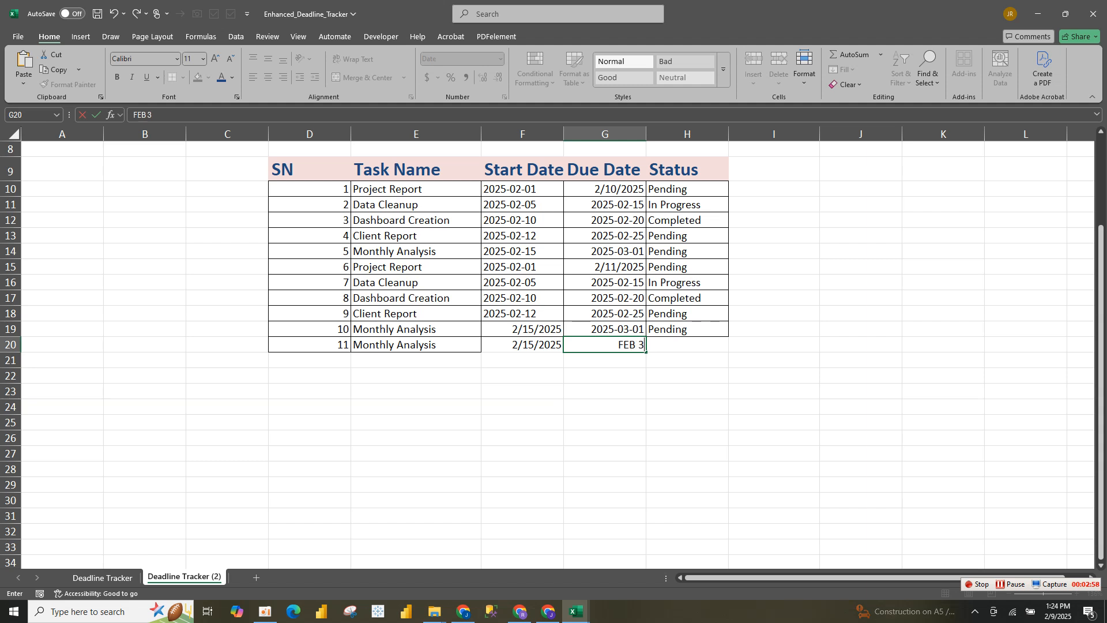
key("Return")
Set task 11's status to Pending and its start date to FEB 1.
left_click(687, 345)
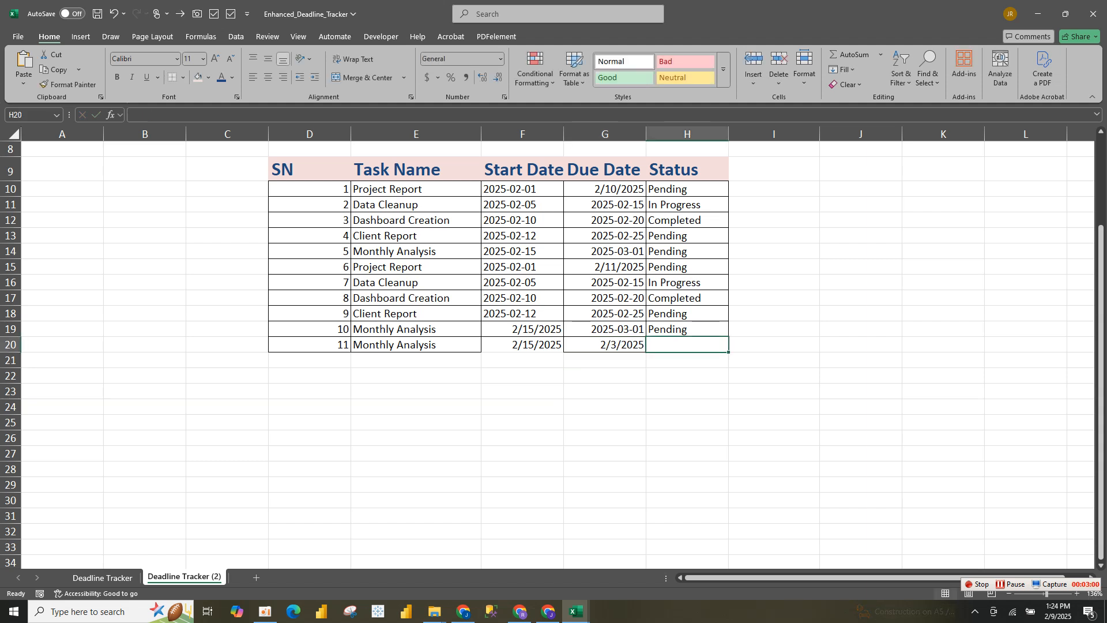
type("Pending")
key("Return")
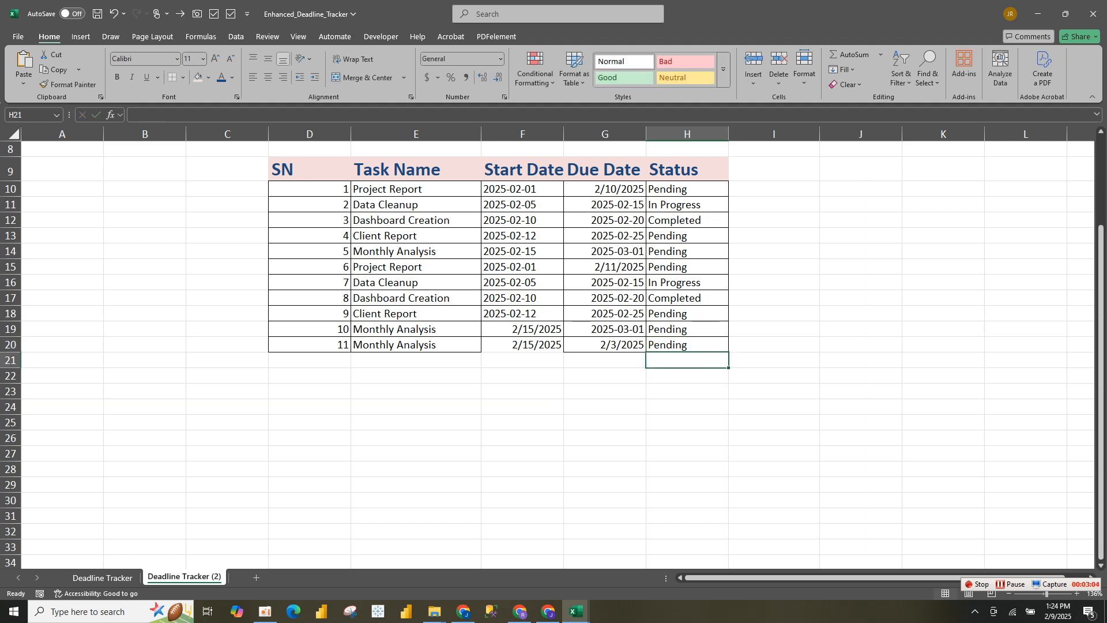
left_click(523, 345)
type("F")
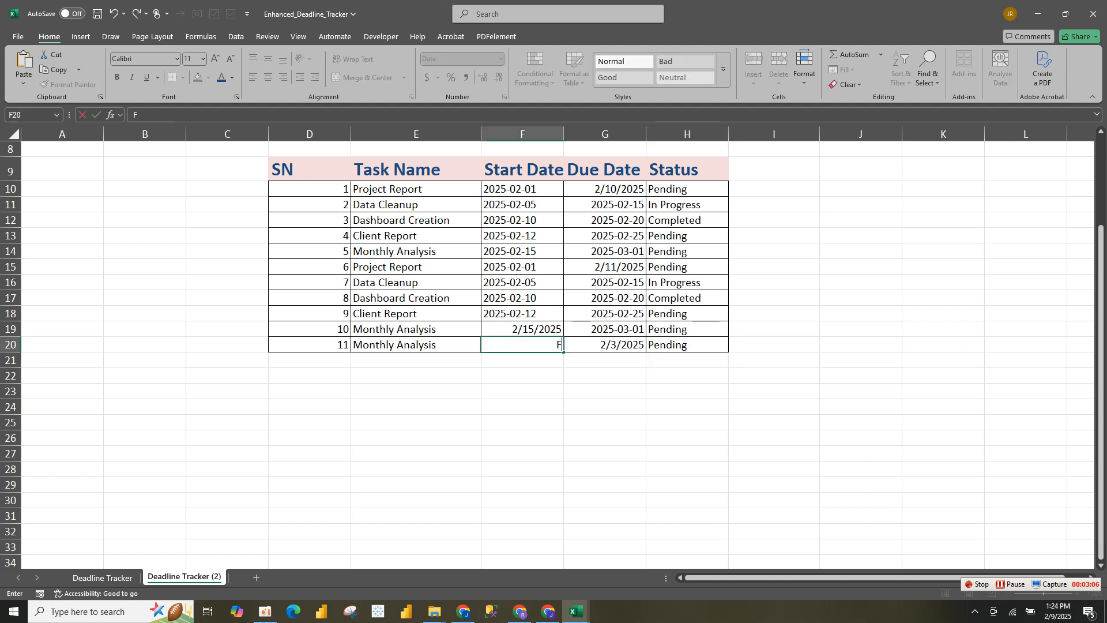
type("EB 1")
key("Return")
left_click(605, 375)
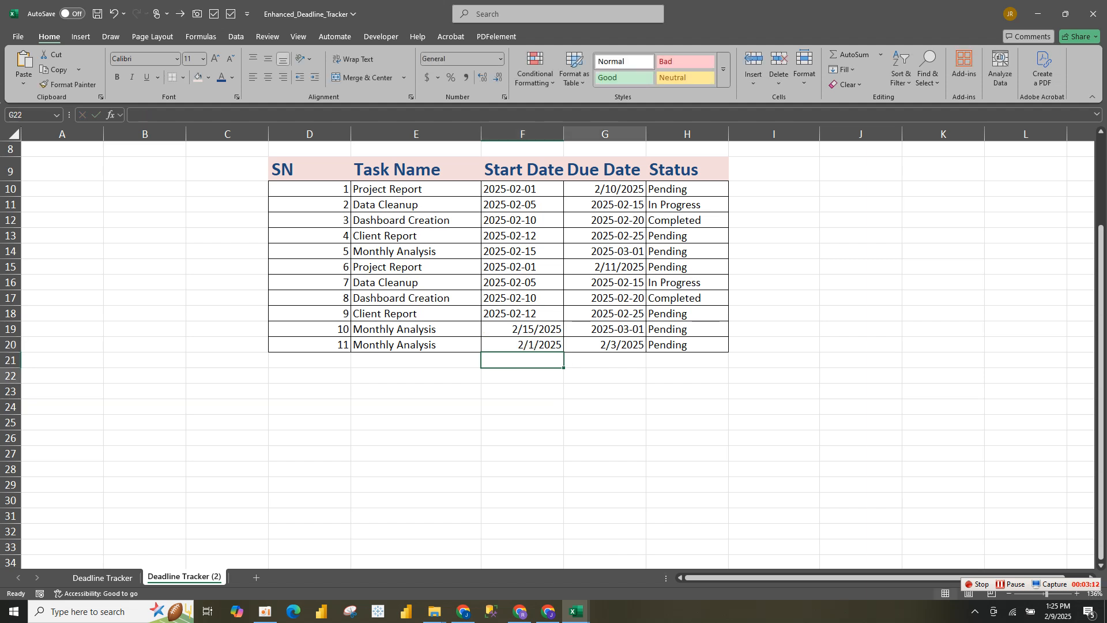
key("Up")
key("Up")
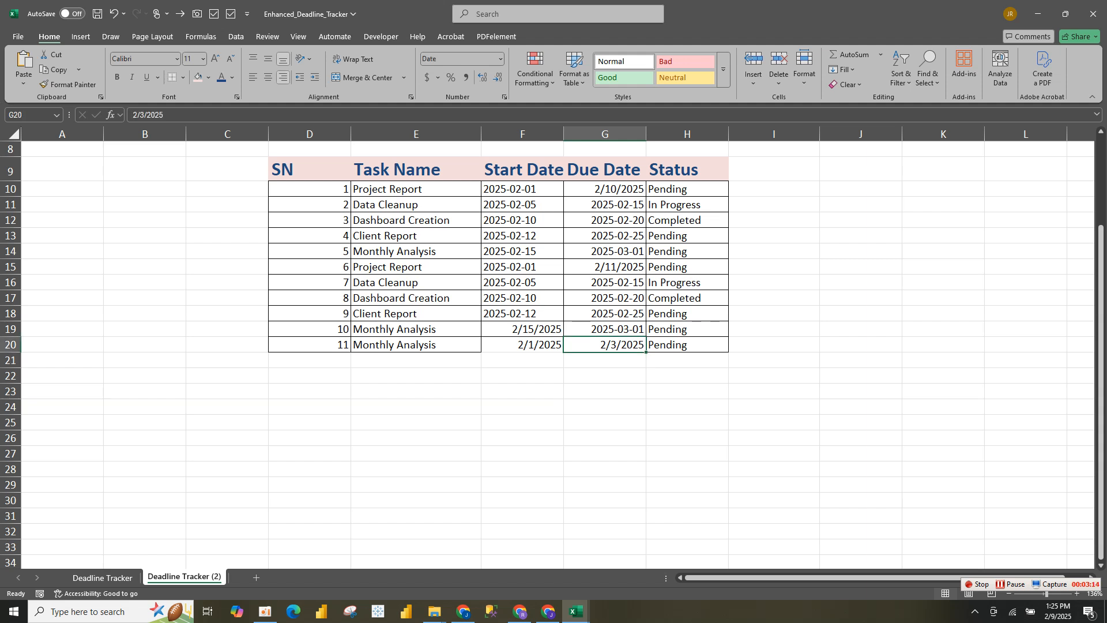
key("Right")
left_click(310, 361)
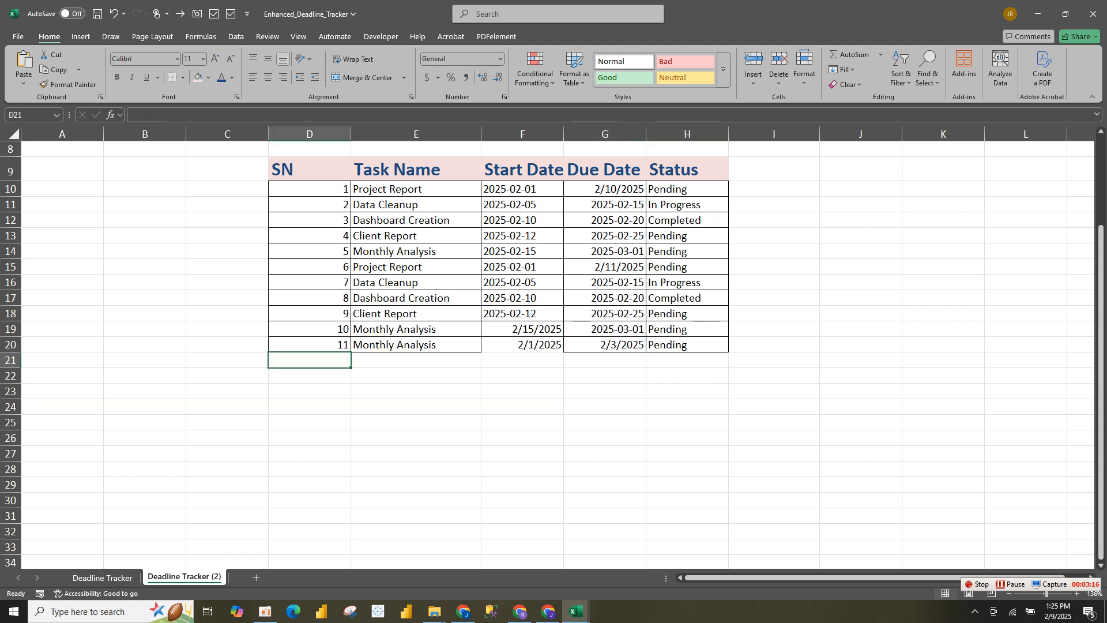
Enter 12 as the serial number of the new task in D21.
type("1")
key("Return")
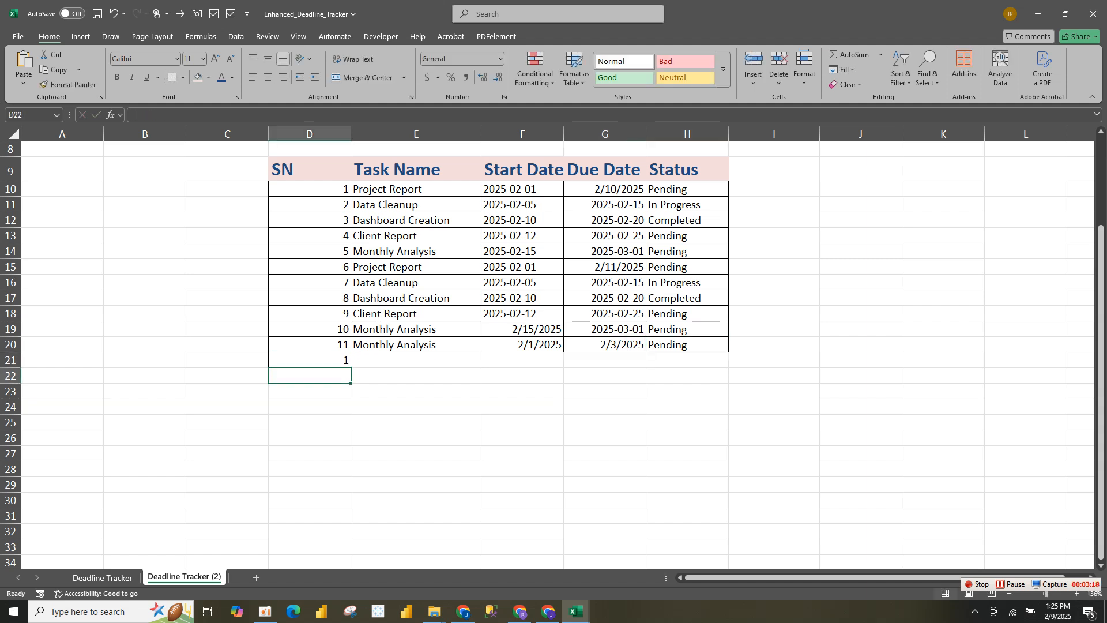
key("Up")
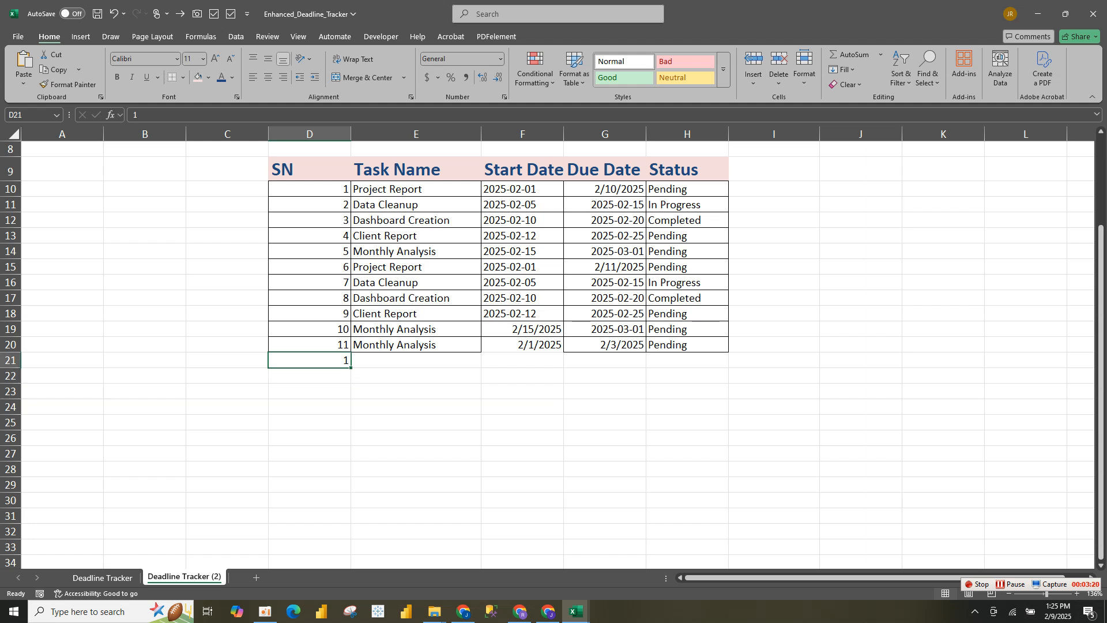
type("12")
key("Return")
left_click(416, 360)
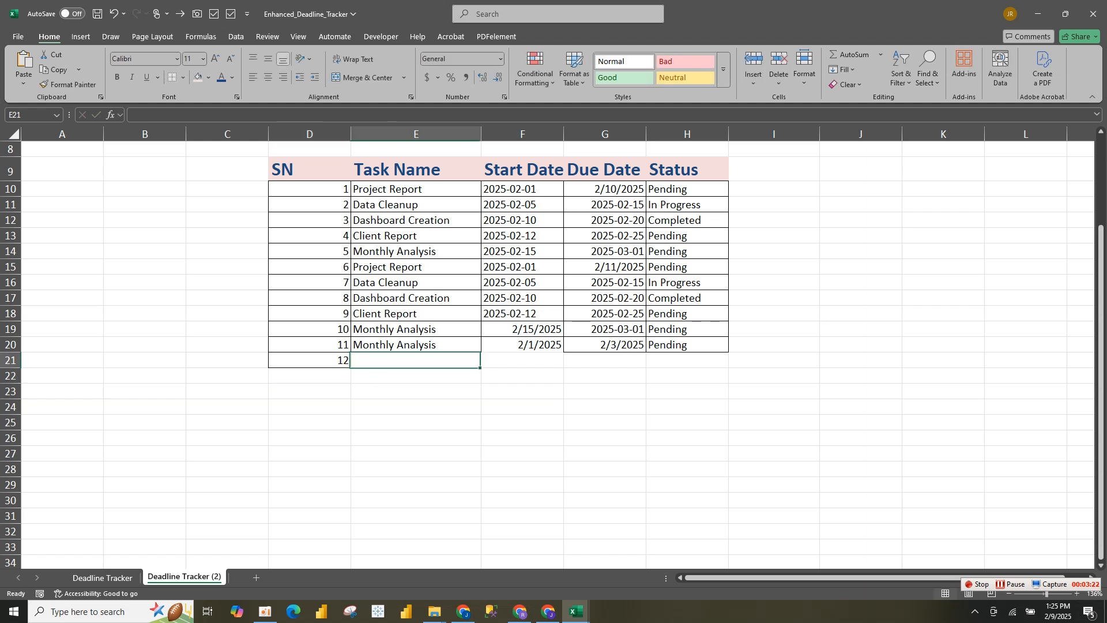
Widen the Start Date and Due Date columns and left-align their dates.
left_click(523, 345)
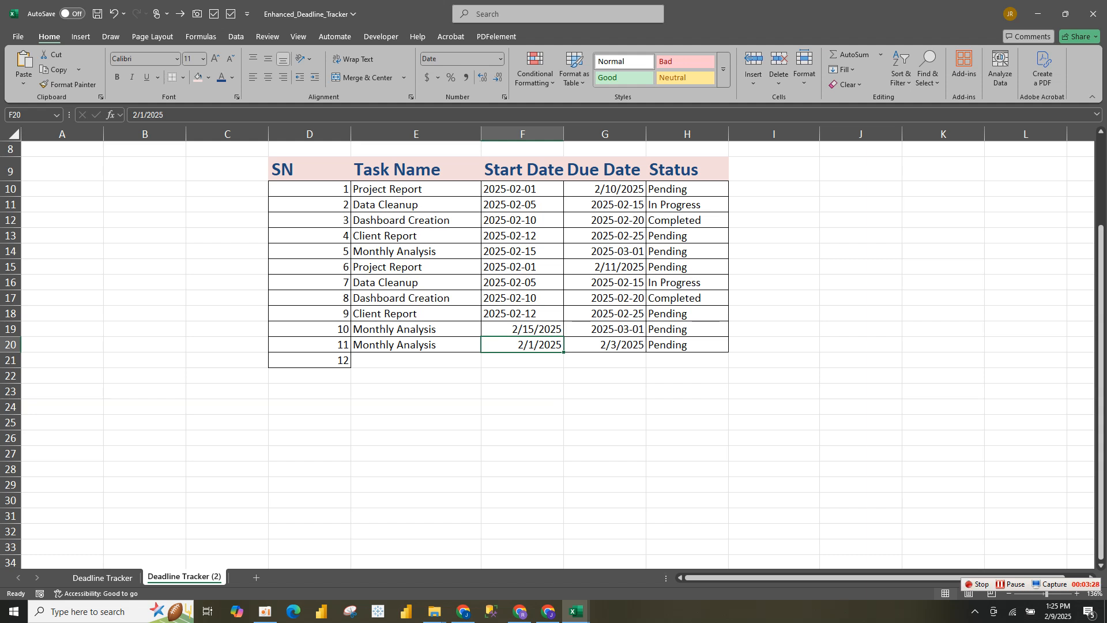
left_click_drag(310, 345, 398, 331)
mouse_move(686, 344)
left_mouse_down()
mouse_move(686, 329)
mouse_move(687, 344)
left_mouse_up()
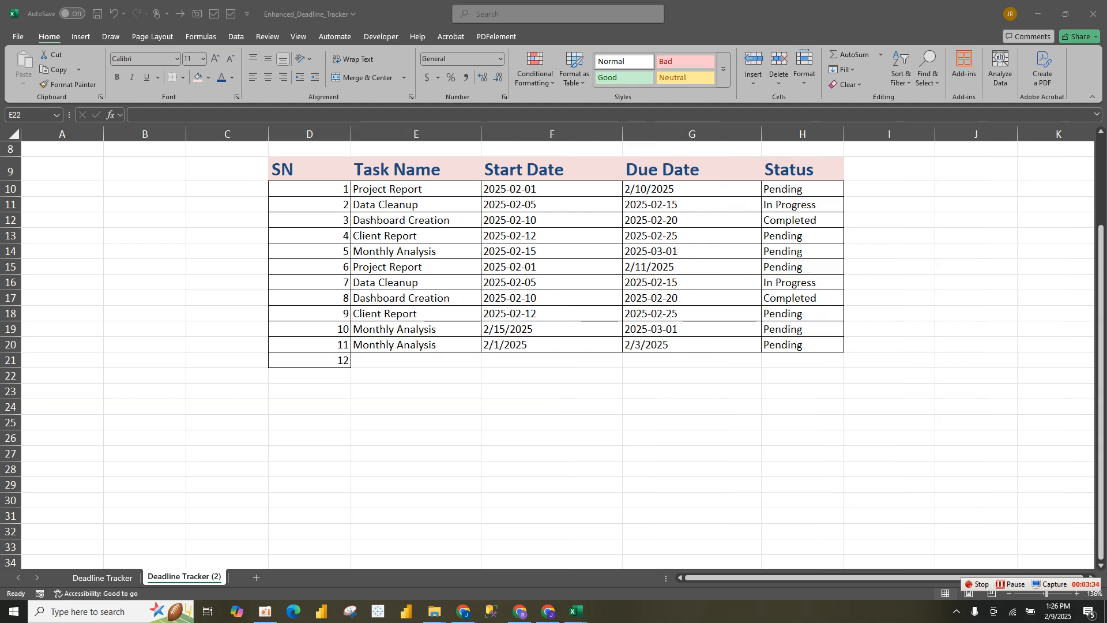
Enter Client Report as the name of task 12 in E21.
left_click(416, 361)
type("Client Report")
key("Return")
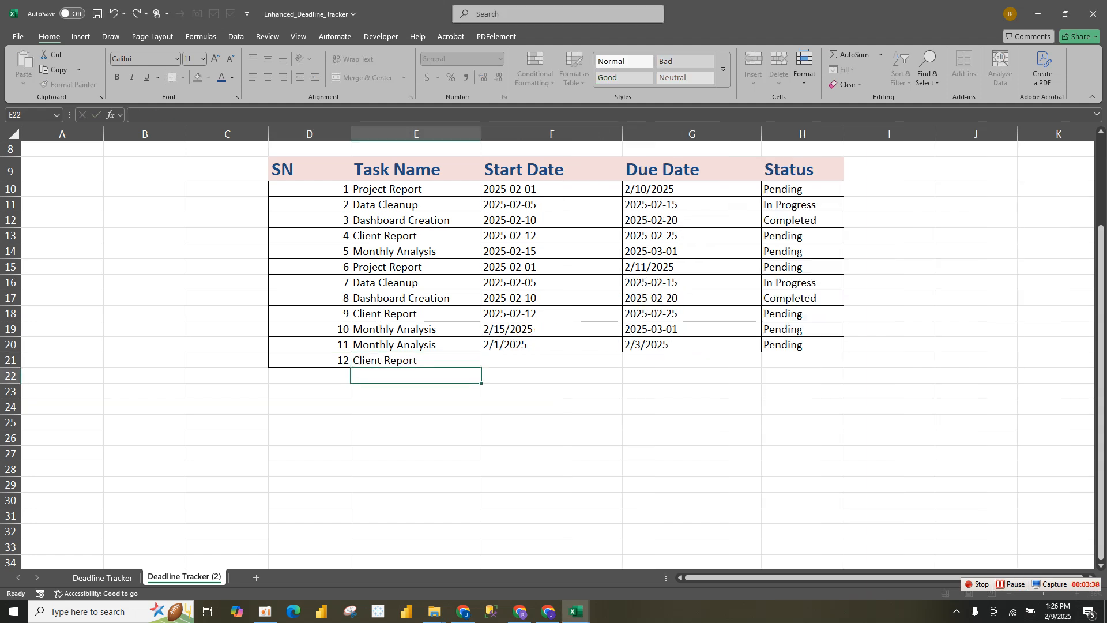
Select the Status cells from the header in H9 down to H20.
key("Right")
key("Right")
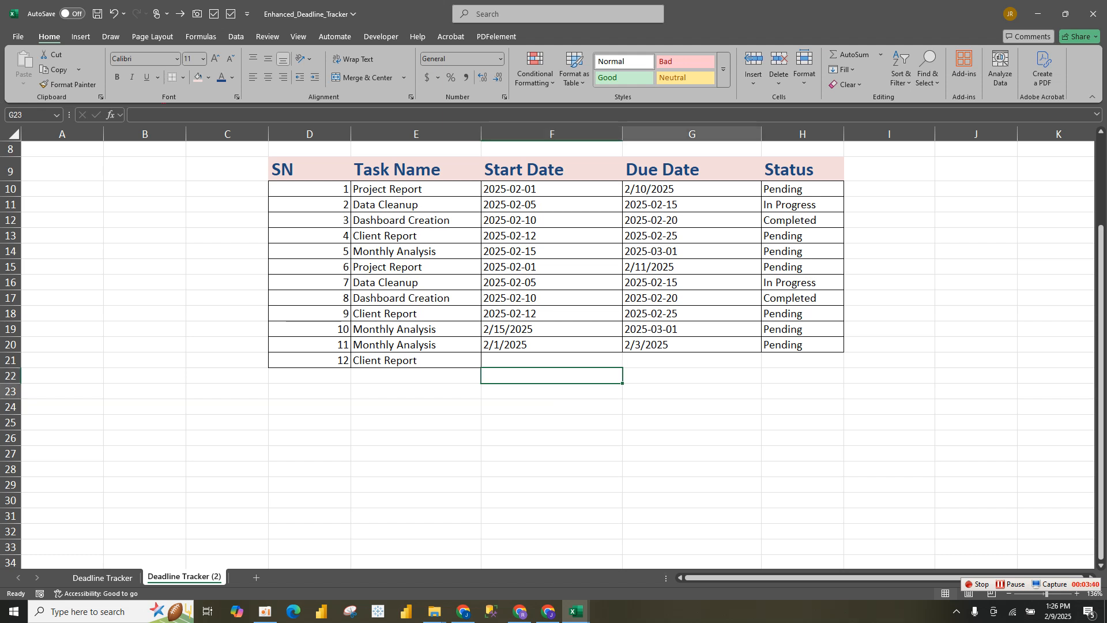
key("Right")
key("Up")
key("Up")
key("Up")
key("Up")
key("Up")
key("Up")
key("Up")
key("Up")
key("Up")
key("Up")
key("Up")
key("Up")
key("Up")
key("shift+Down")
key("shift+Down")
key("shift+Down")
key("shift+Down")
key("shift+Down")
key("shift+Down")
key("shift+Down")
key("shift+Down")
key("shift+Down")
key("shift+Down")
key("shift+Down")
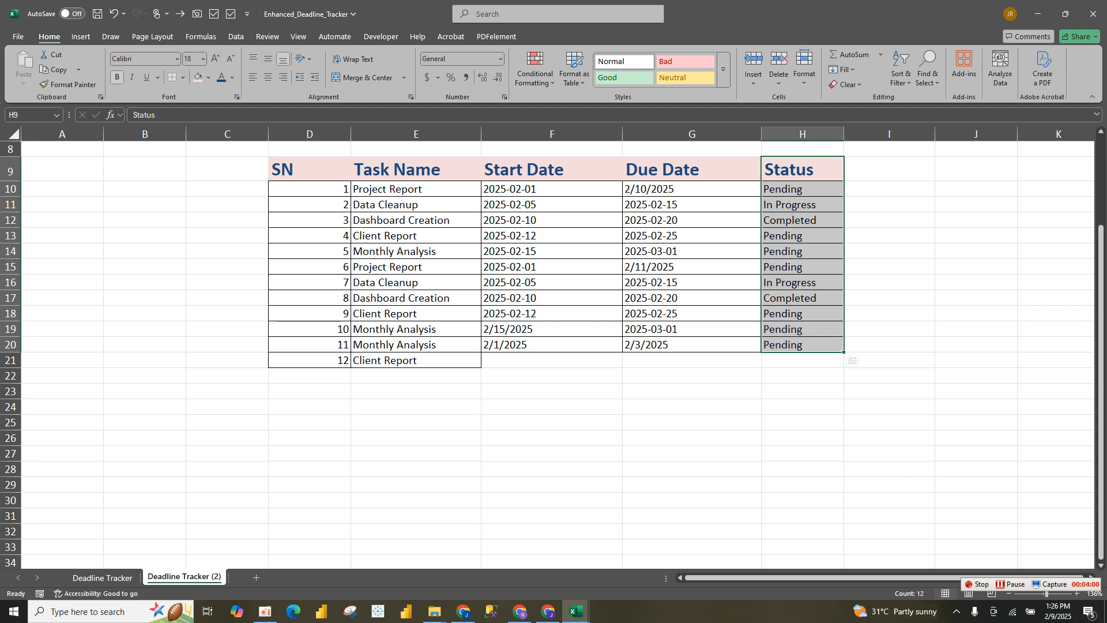
left_click(808, 345)
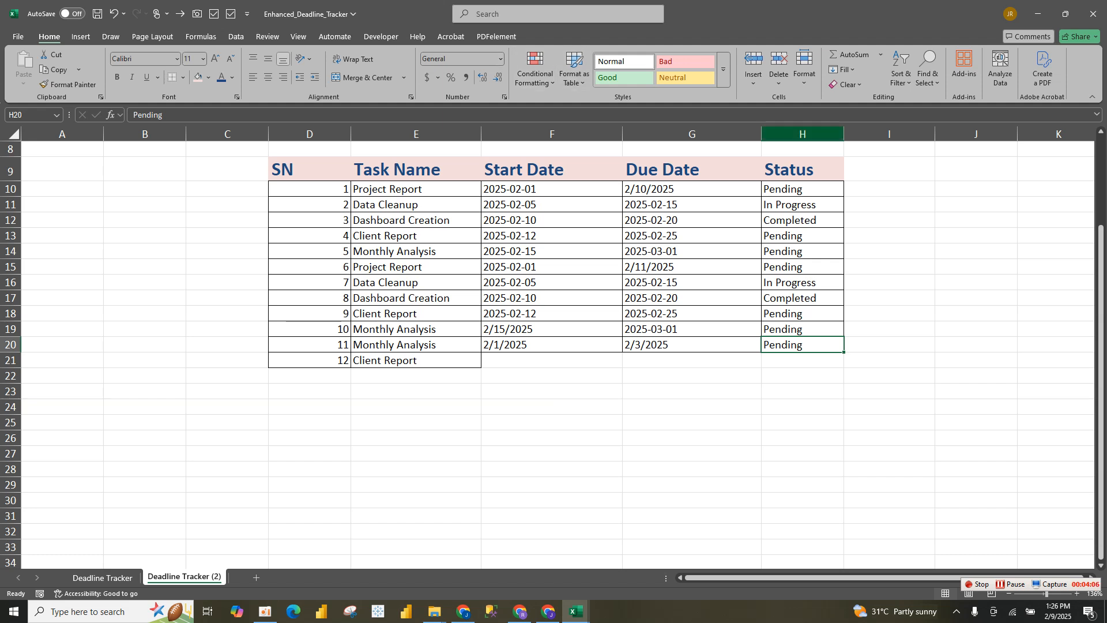
left_click(803, 134)
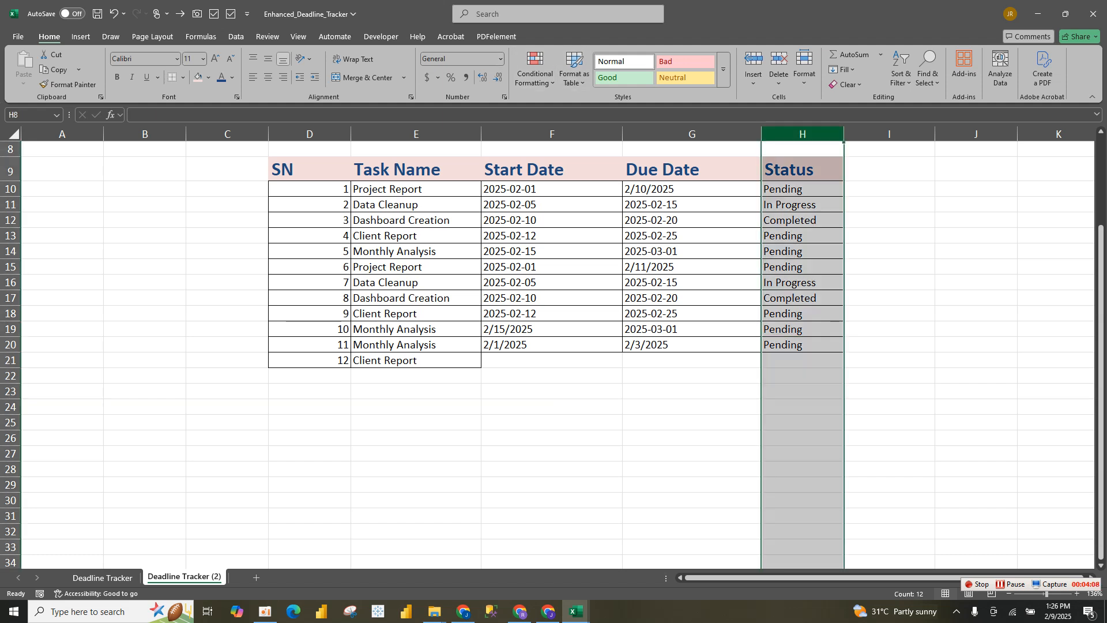
left_click_drag(802, 169, 802, 344)
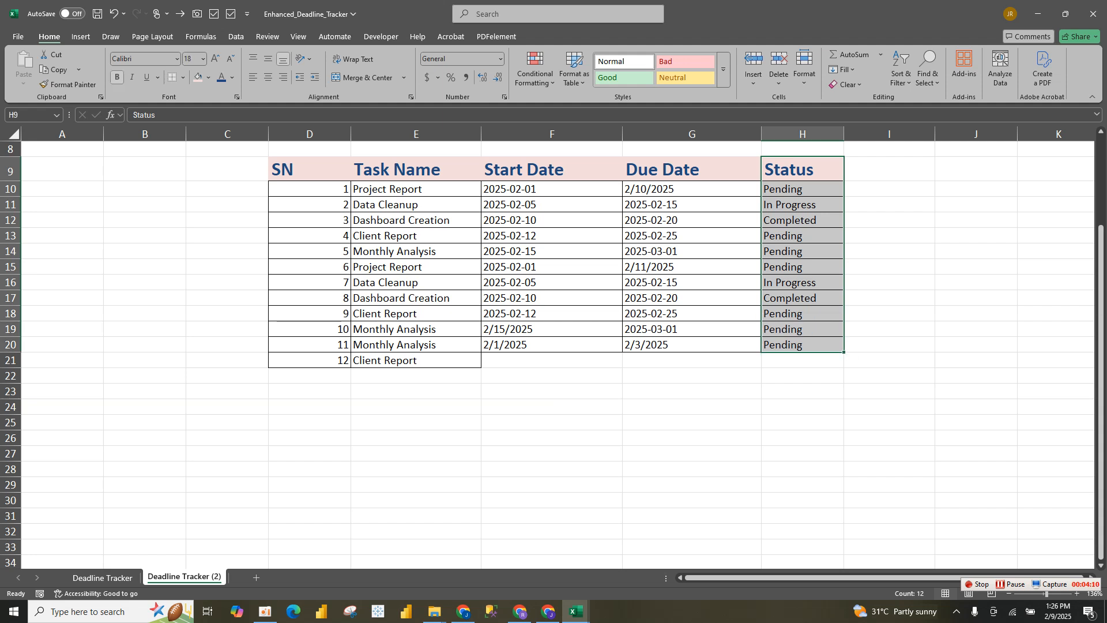
Start a formula-based conditional formatting rule for the Status cells, using the column-locked reference =$H9.
left_click(535, 69)
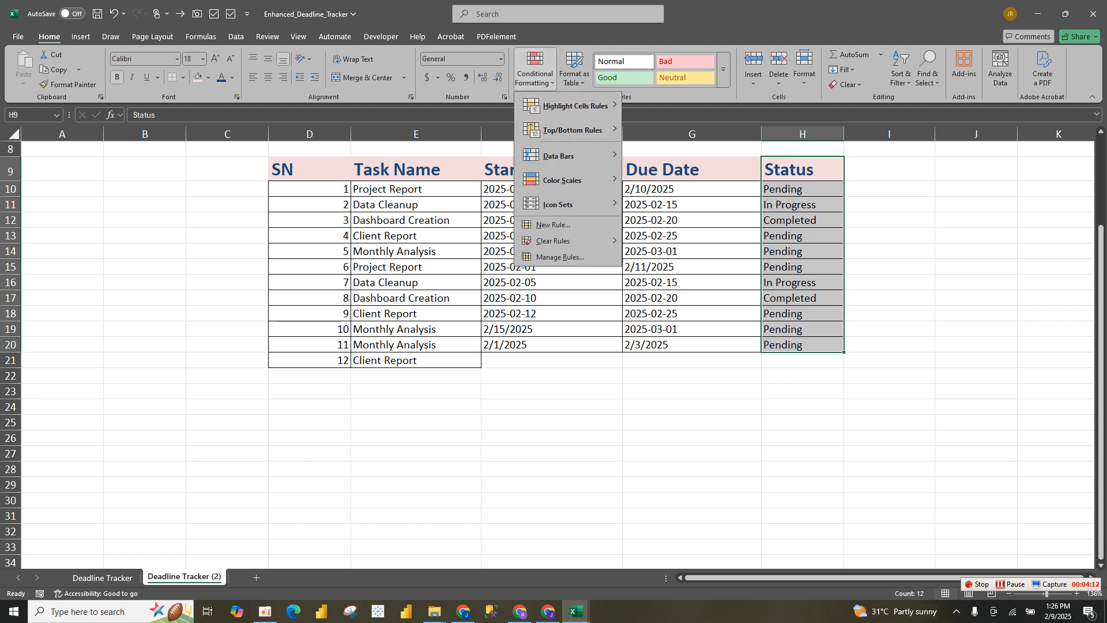
left_click(553, 224)
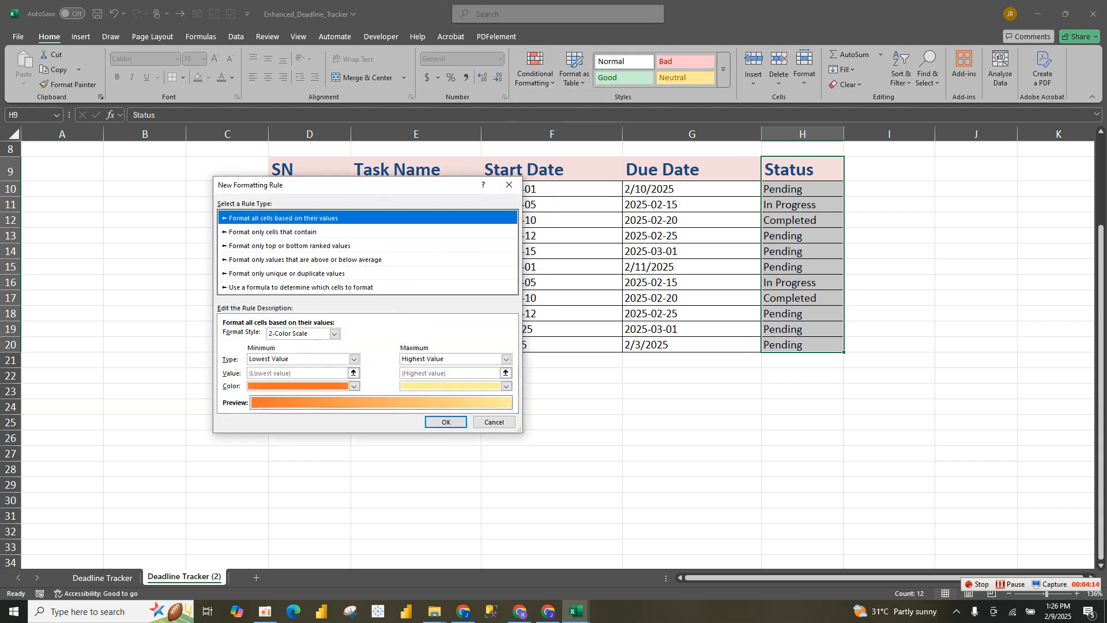
left_click(301, 287)
left_click(323, 336)
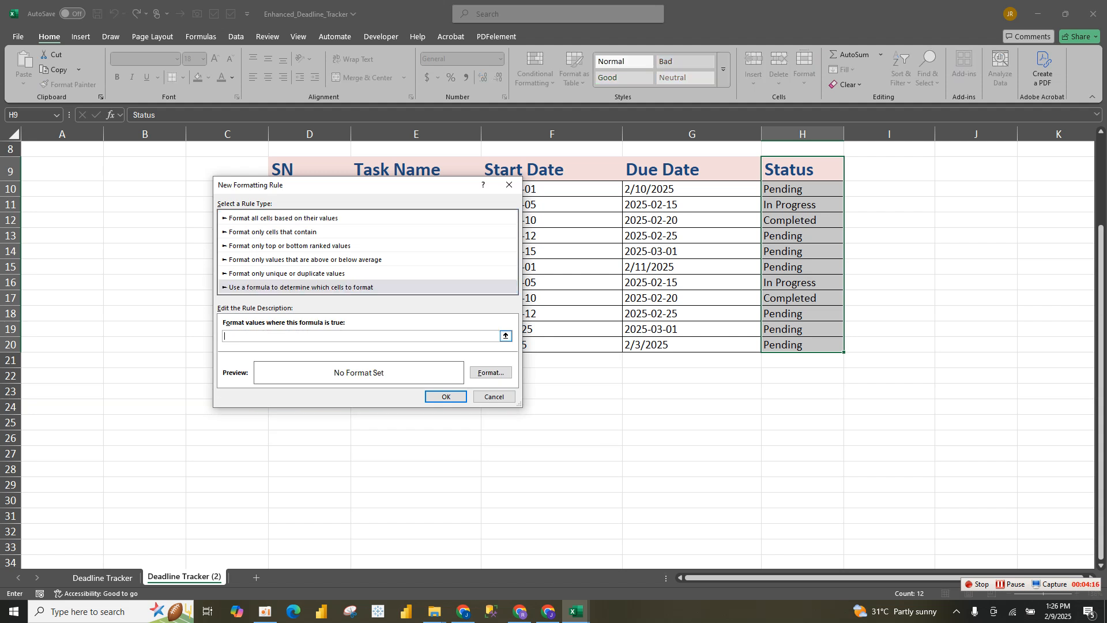
left_click(803, 169)
key("F4")
key("F4")
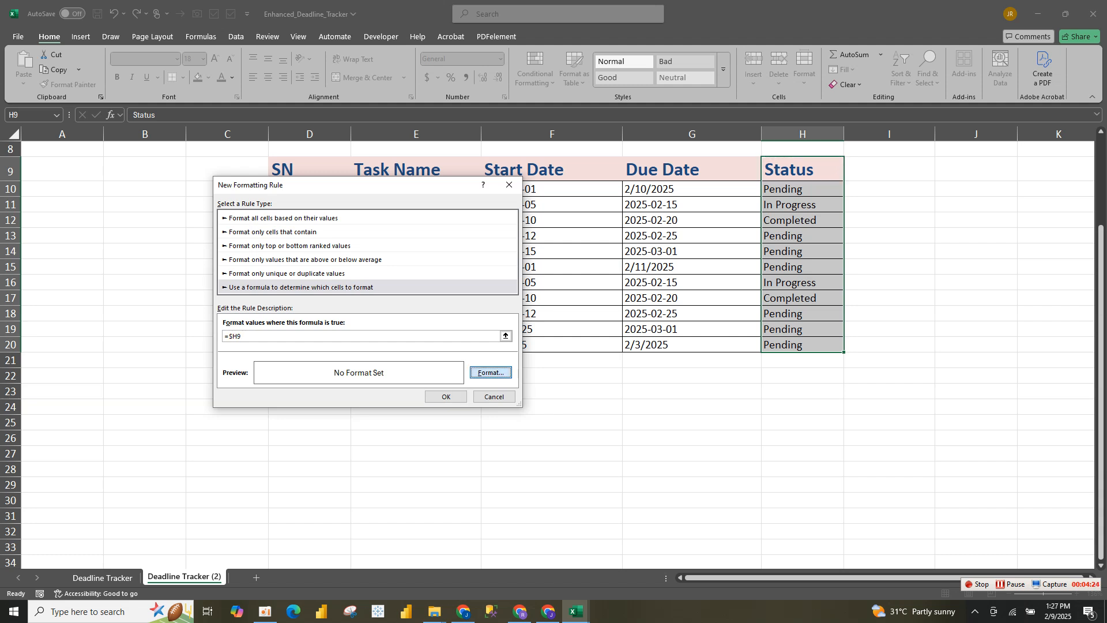
left_click(491, 373)
left_click(293, 283)
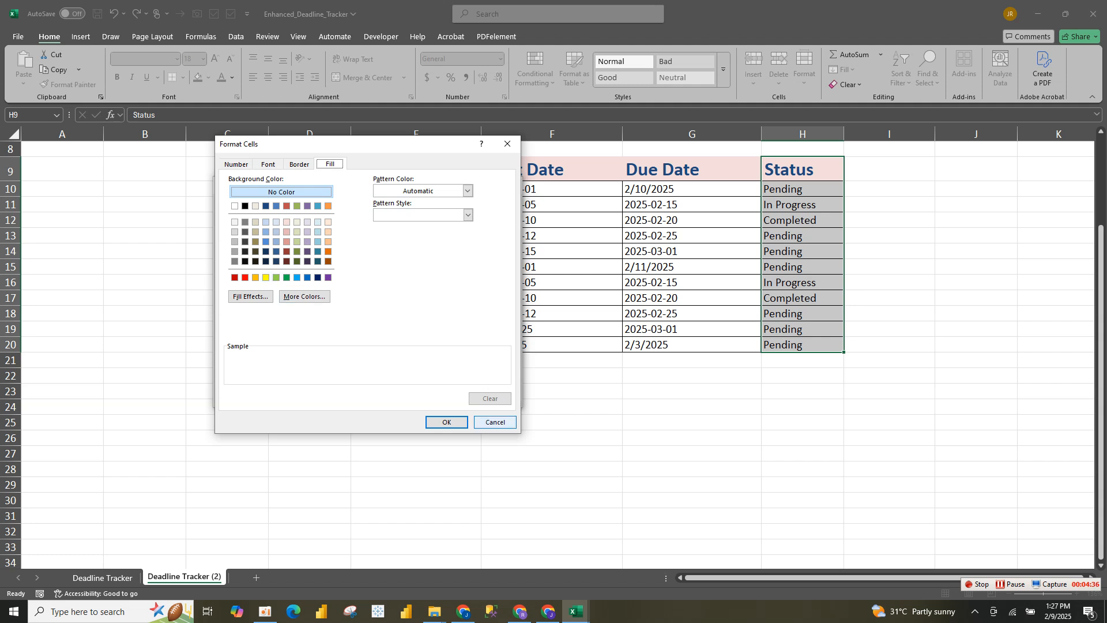
left_click(495, 422)
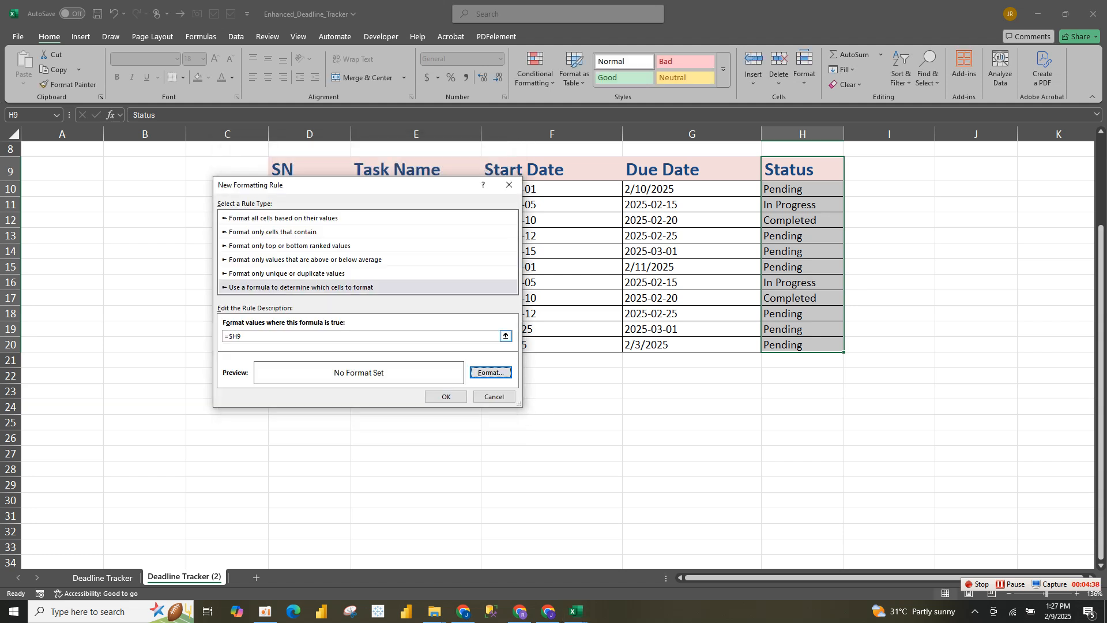
Try to extend the rule formula to =$H9=PENDING, give it an orange fill and apply it.
left_click(496, 336)
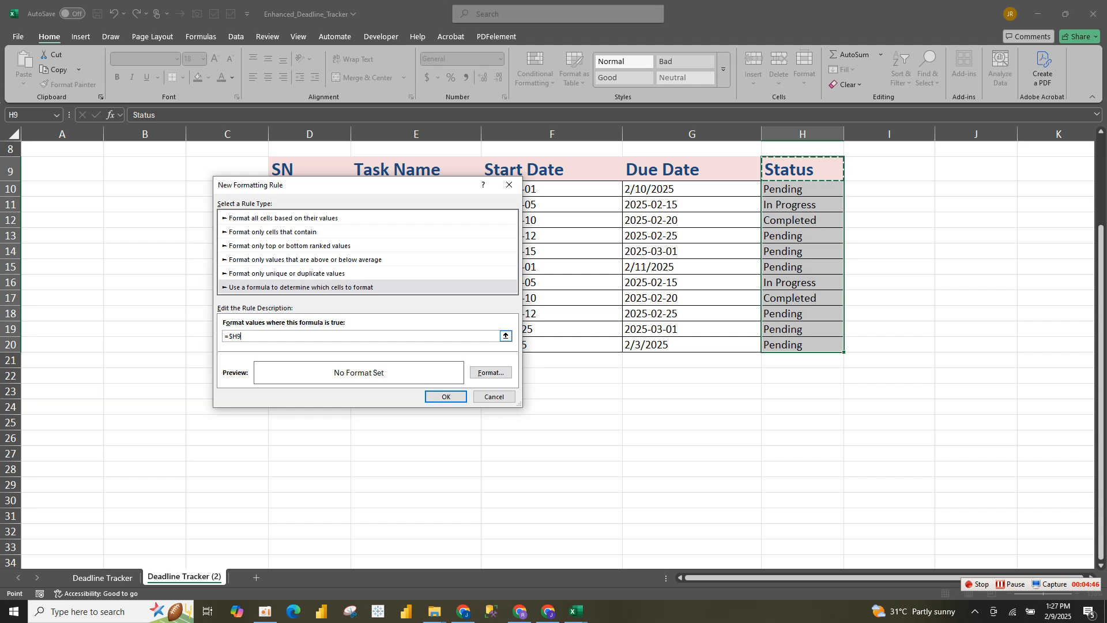
type("=")
type("PENDING")
left_click(491, 373)
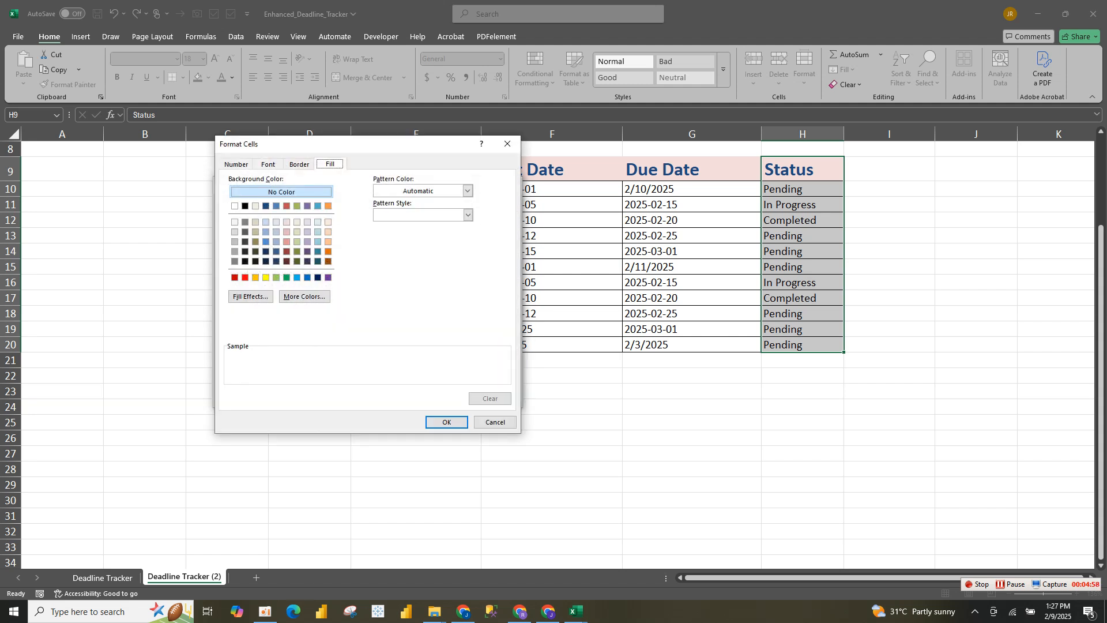
left_click(256, 278)
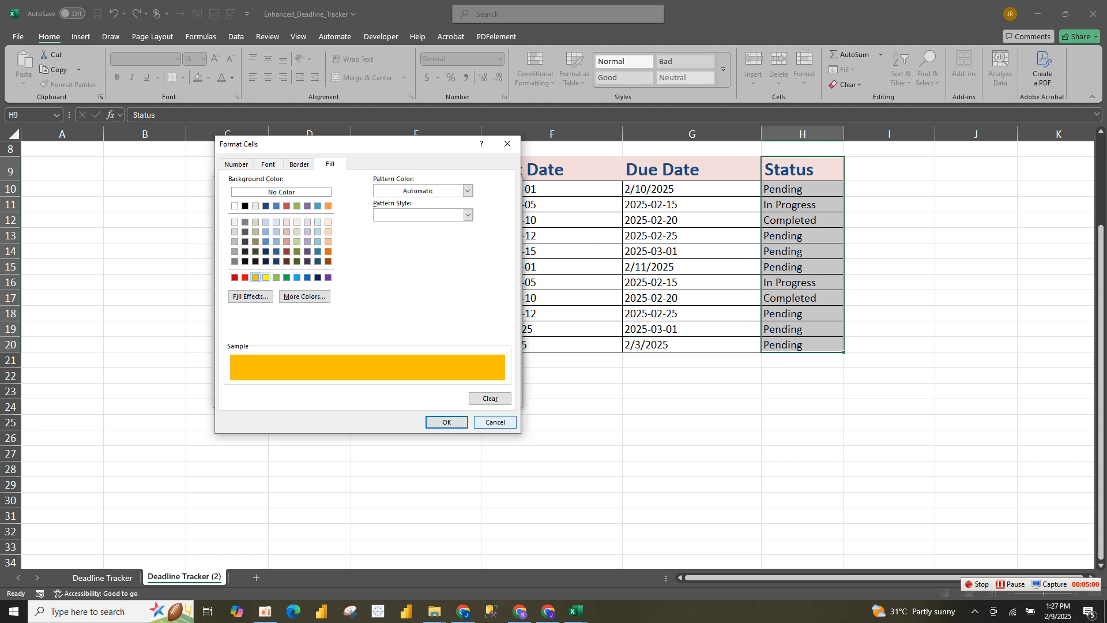
left_click(446, 423)
left_click(446, 397)
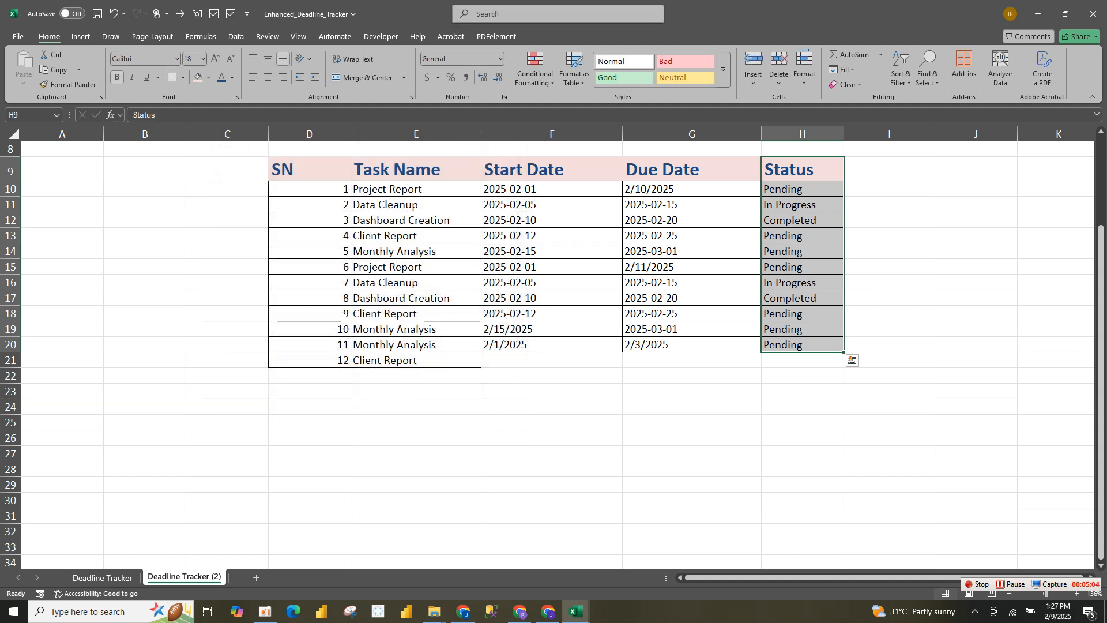
Try another formula-based conditional formatting rule for the Status cells with the formula =$H$9=Pending.
left_click(535, 72)
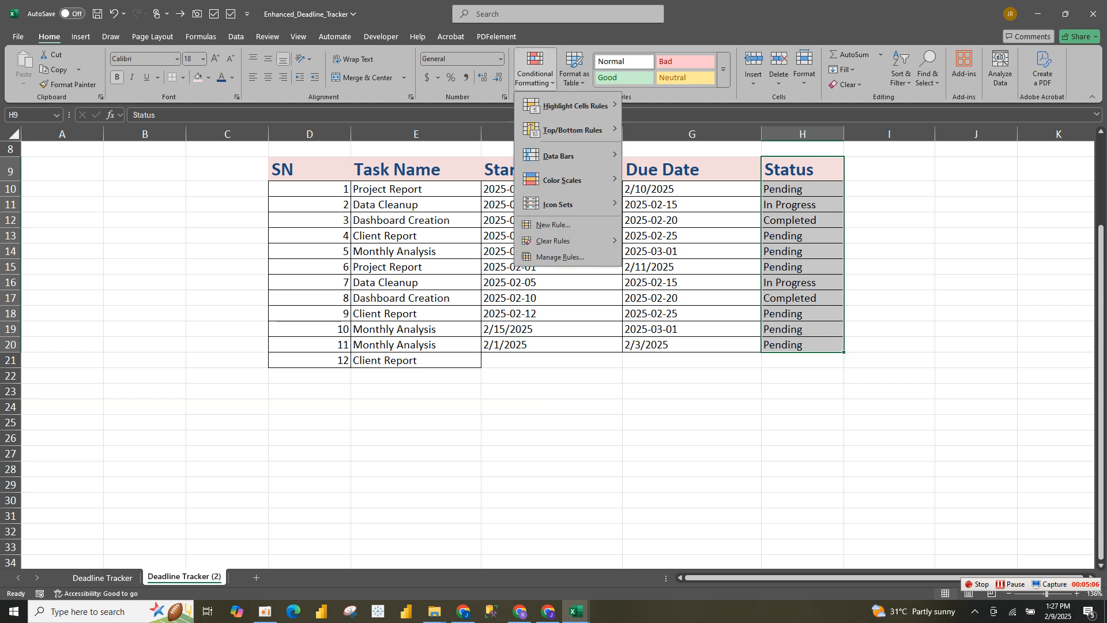
left_click(553, 224)
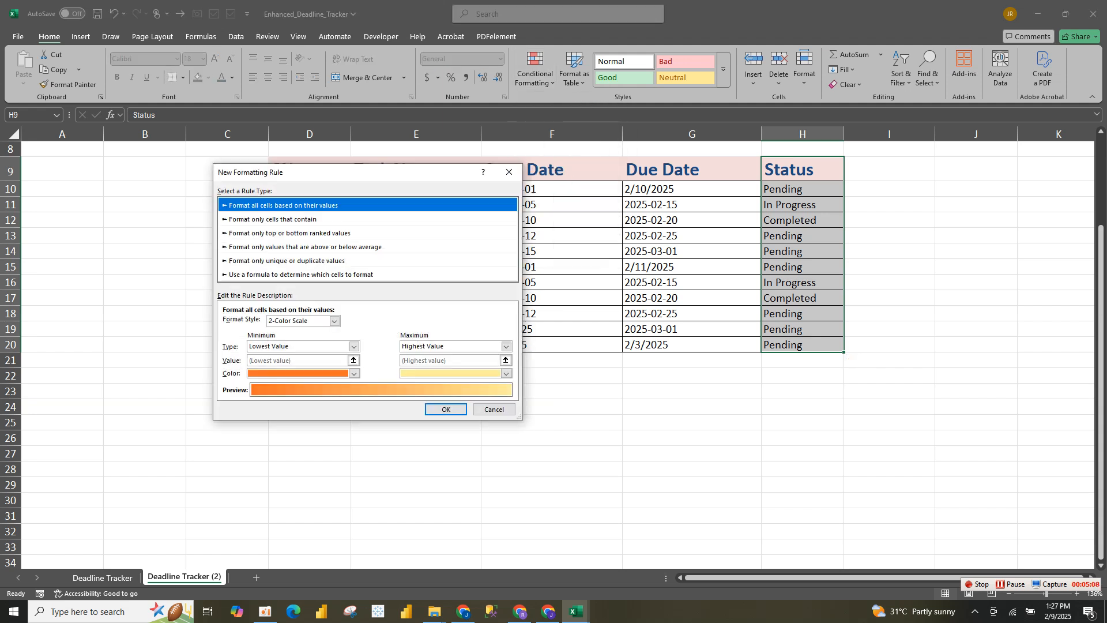
left_click(301, 274)
left_click(361, 323)
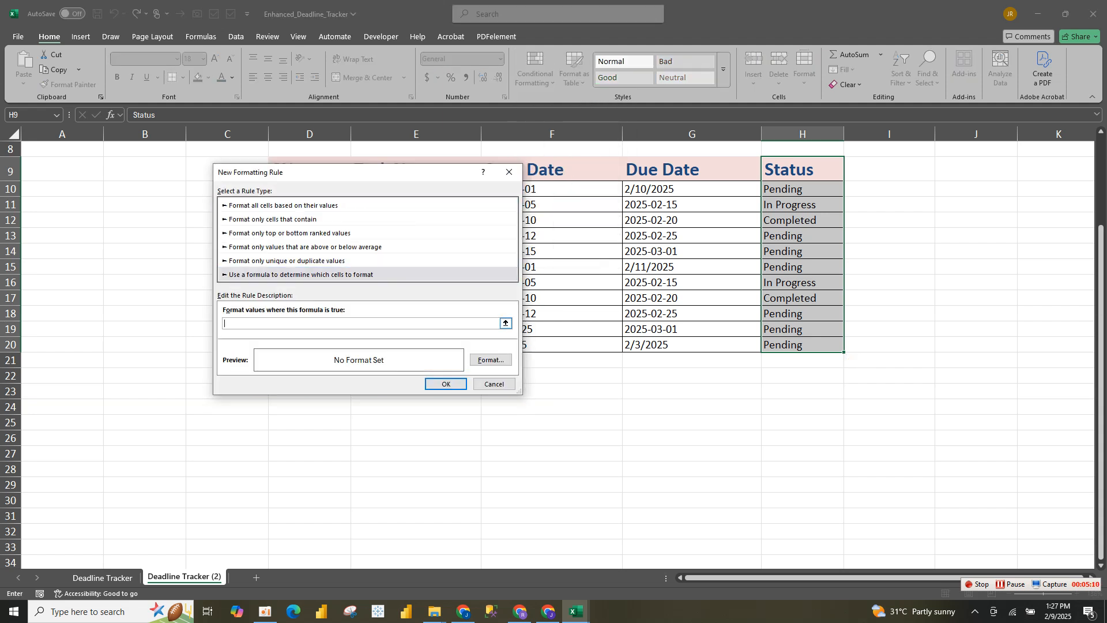
left_click(803, 189)
left_click_drag(802, 189, 822, 345)
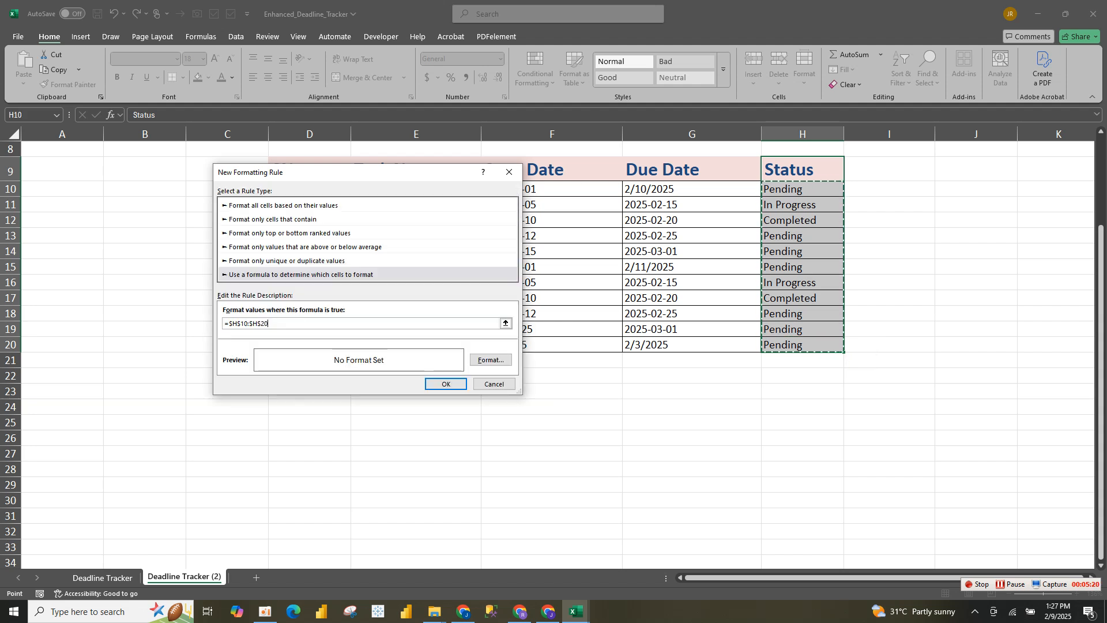
left_click(803, 169)
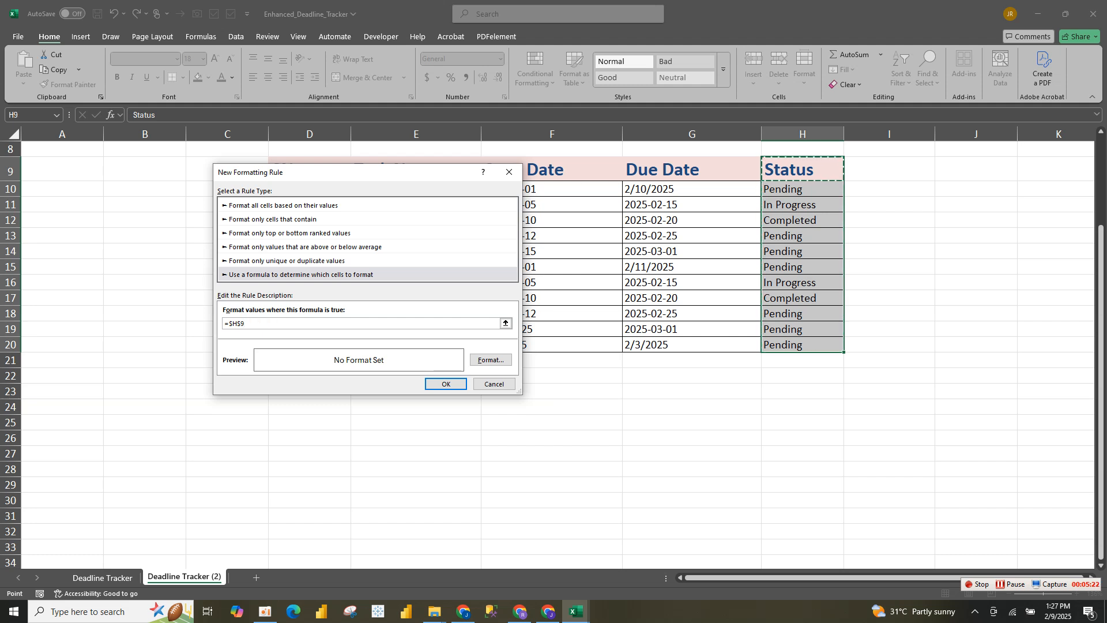
left_click(242, 323)
type("=Pending")
Give the =$H$9=Pending rule an orange fill and apply it.
left_click(491, 360)
left_click(255, 265)
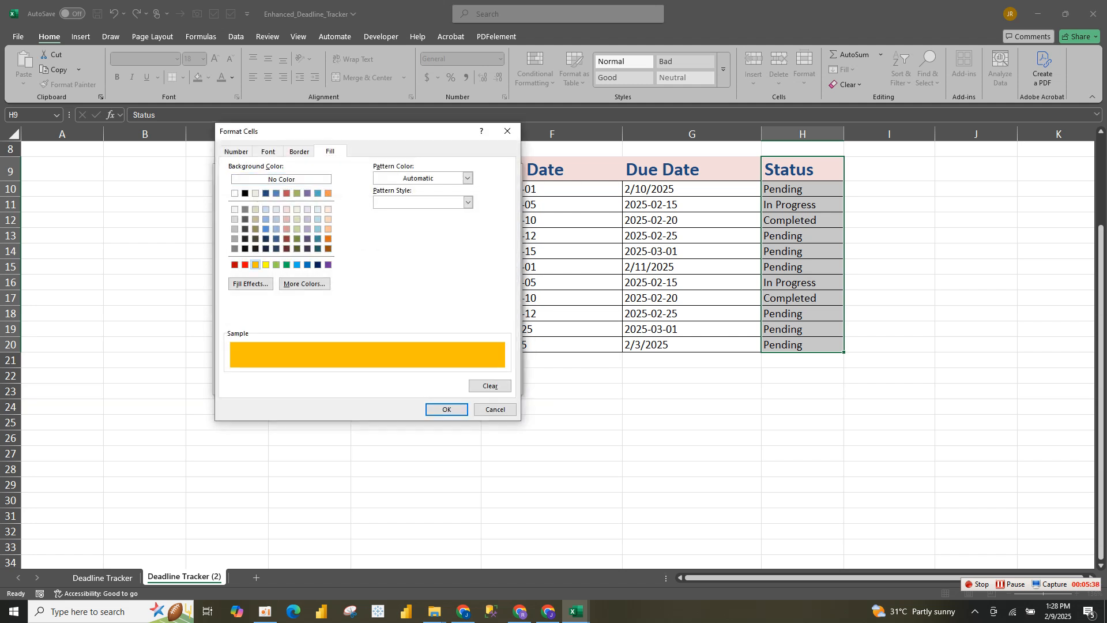
key("Return")
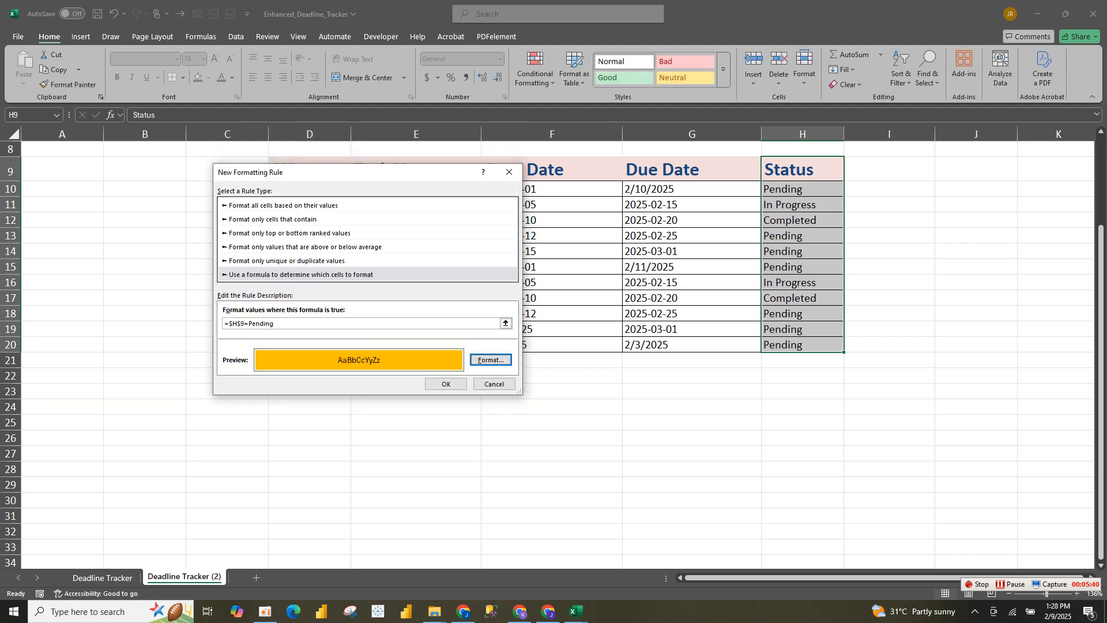
left_click(446, 385)
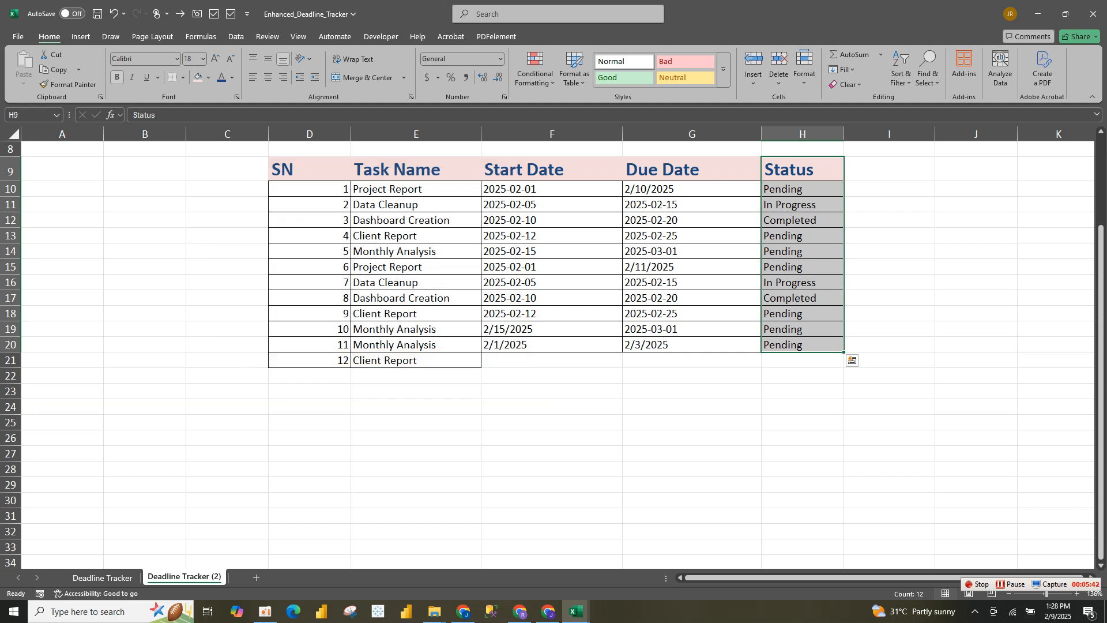
Start a conditional formatting rule for Status cells H9:H20 and enter the formula =$H9="Pending".
left_click(535, 68)
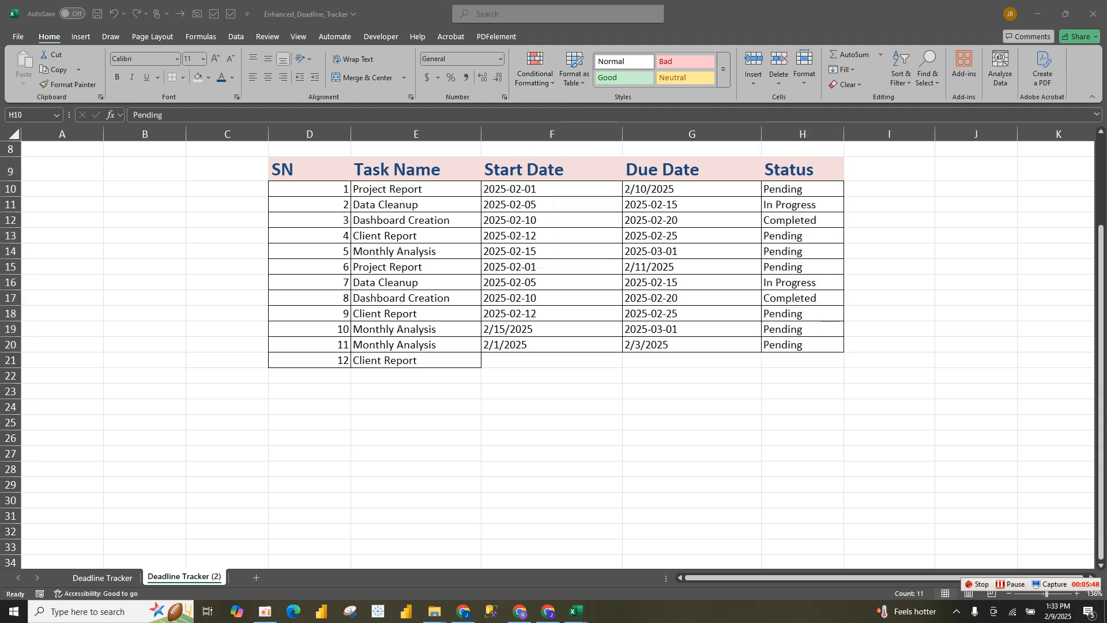
left_click_drag(802, 169, 802, 344)
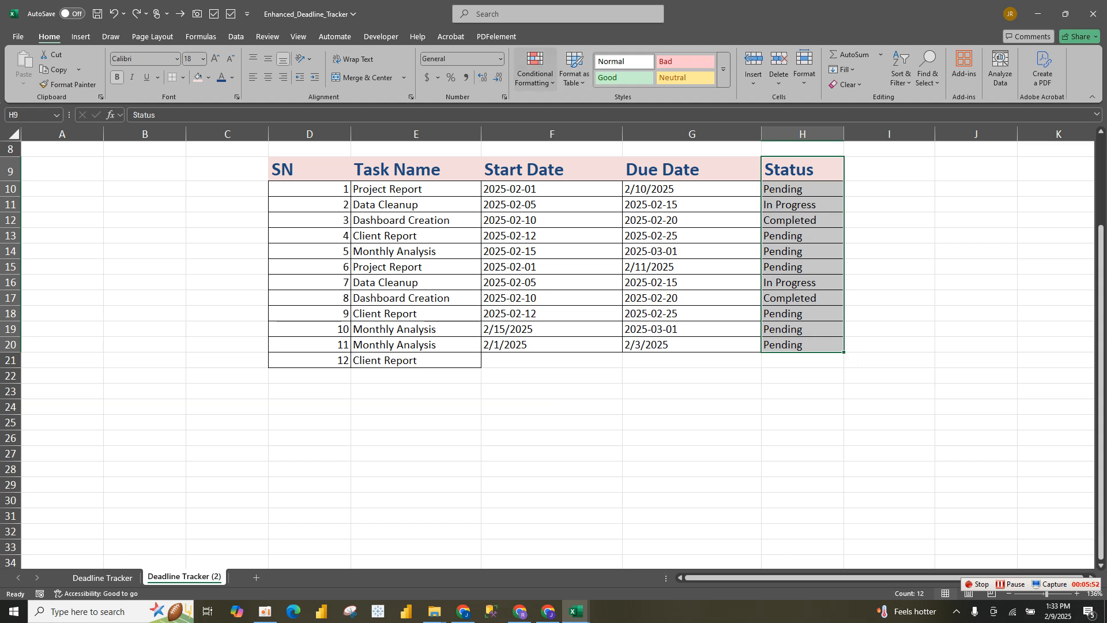
left_click(535, 69)
left_click(553, 225)
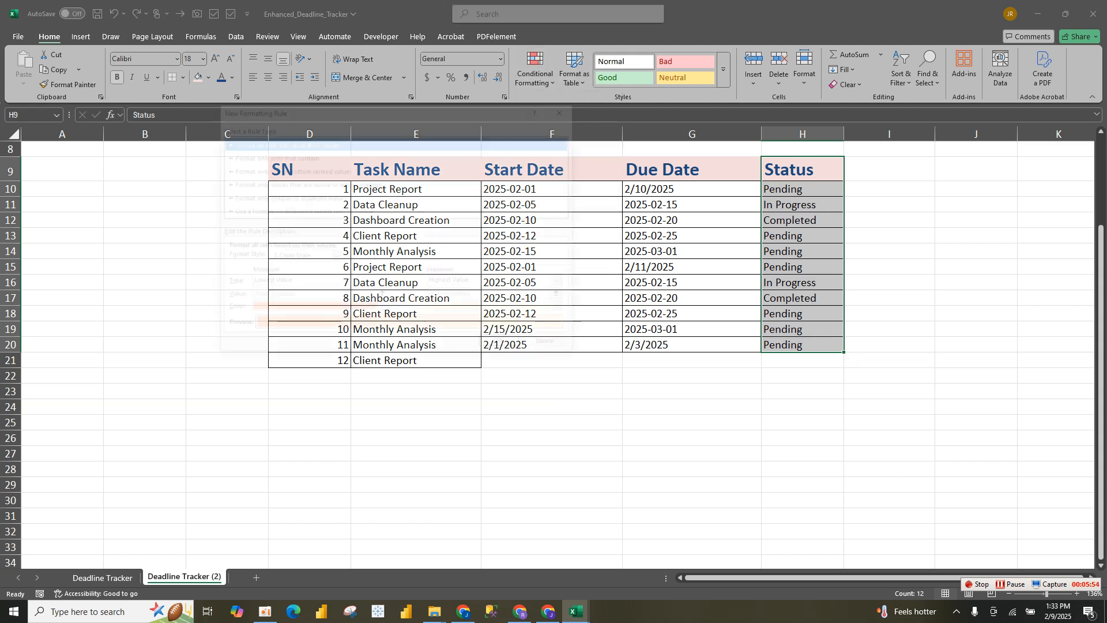
left_click(301, 212)
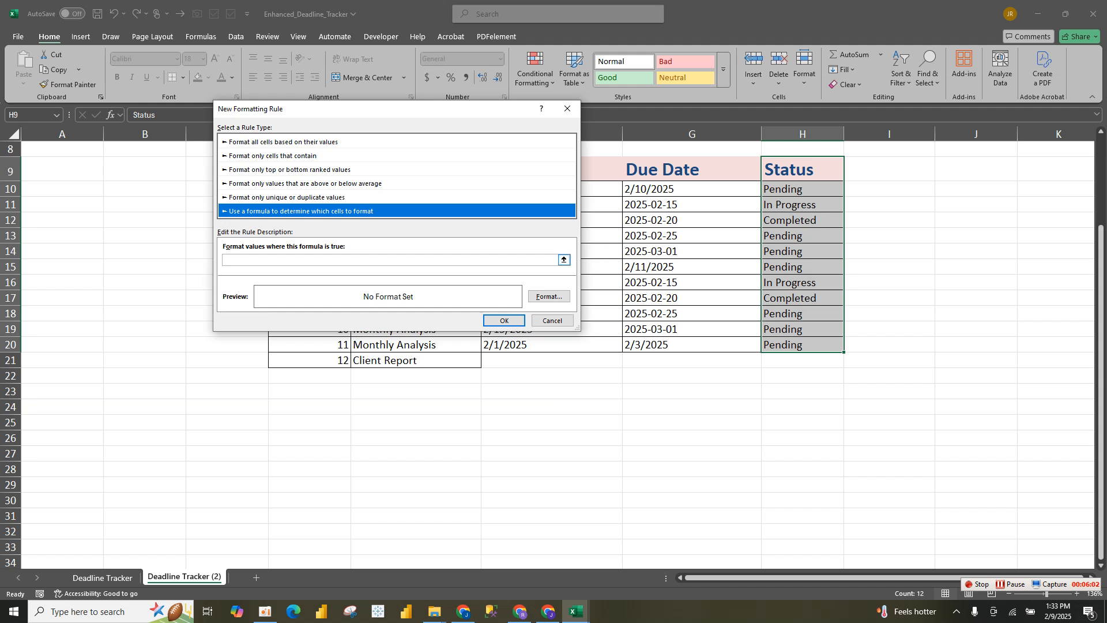
left_click(329, 260)
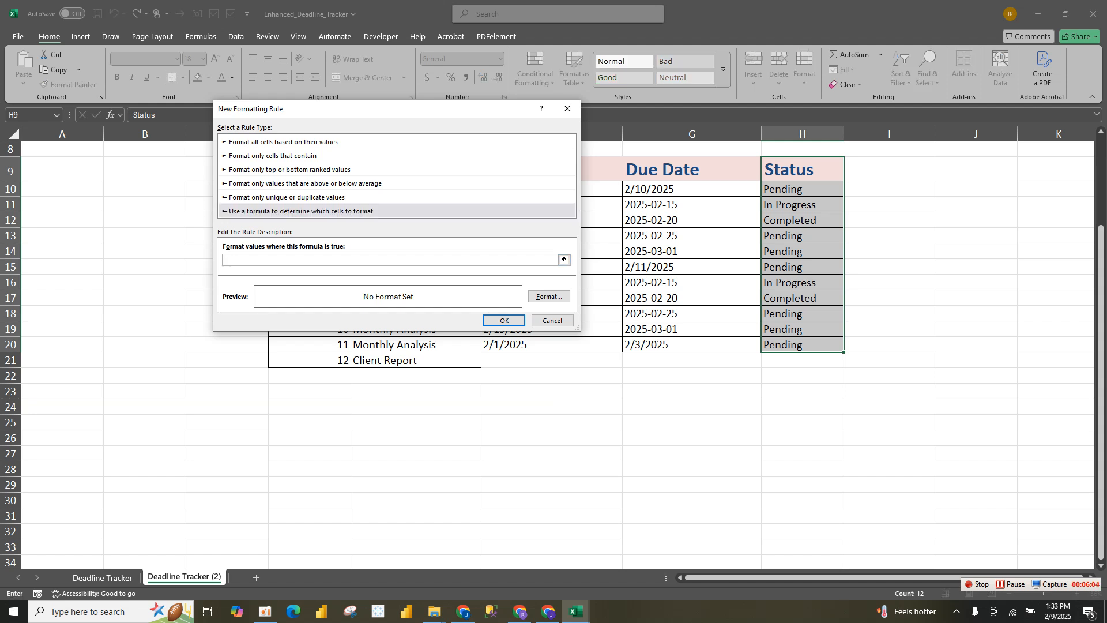
left_click(802, 169)
key("F4")
key("F4")
type("=")
type("\"Pending")
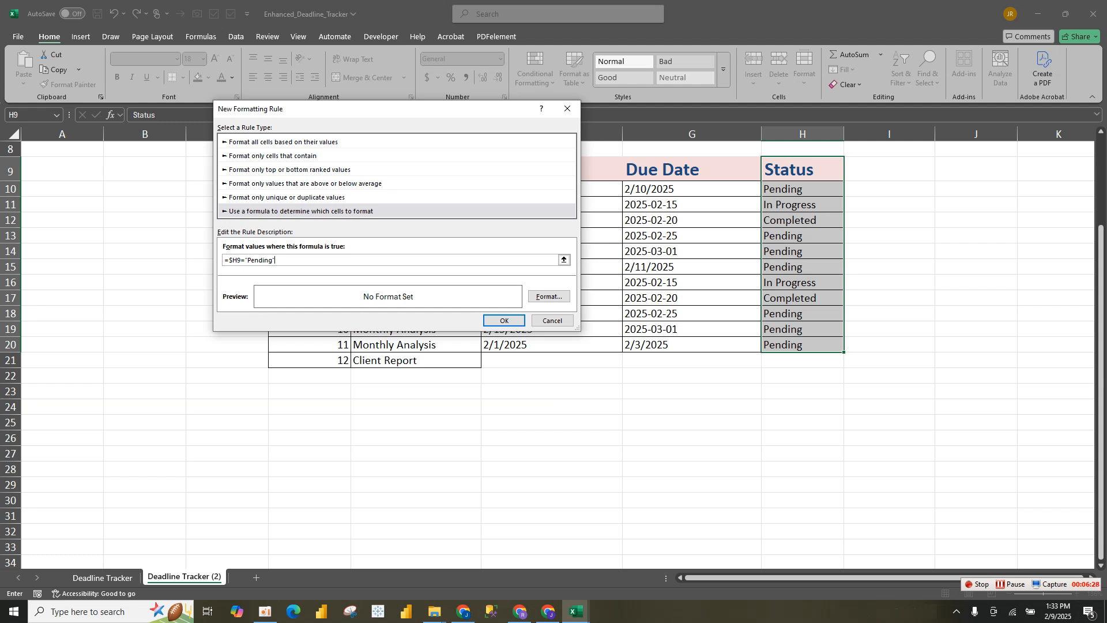
Give the =$H9="Pending" rule an orange fill and apply it to the Status cells.
left_click(549, 296)
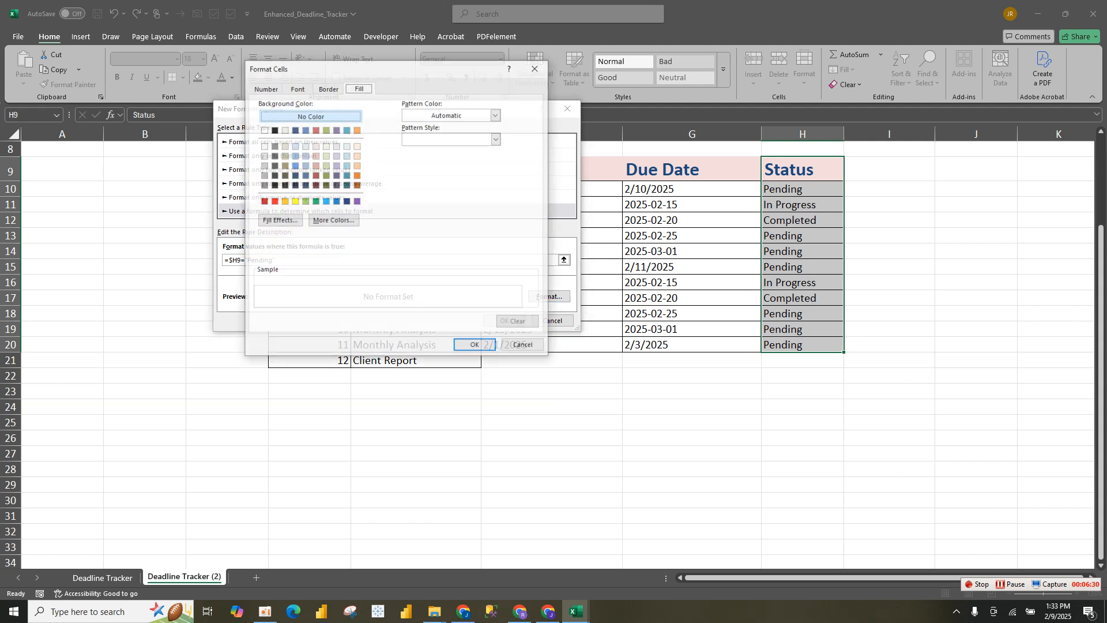
left_click(284, 201)
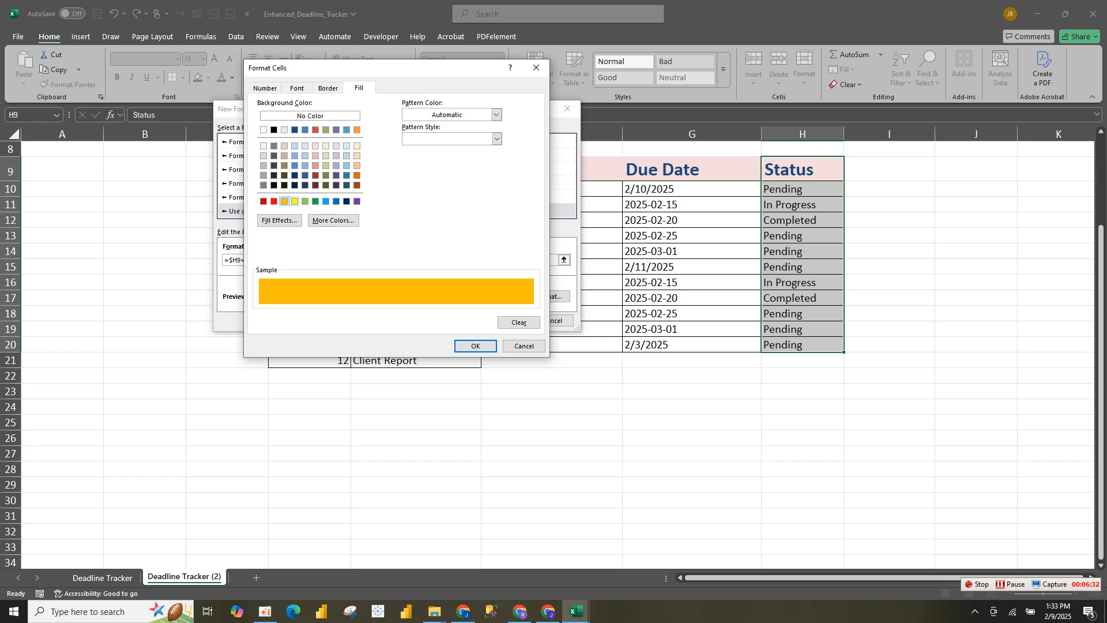
left_click(476, 345)
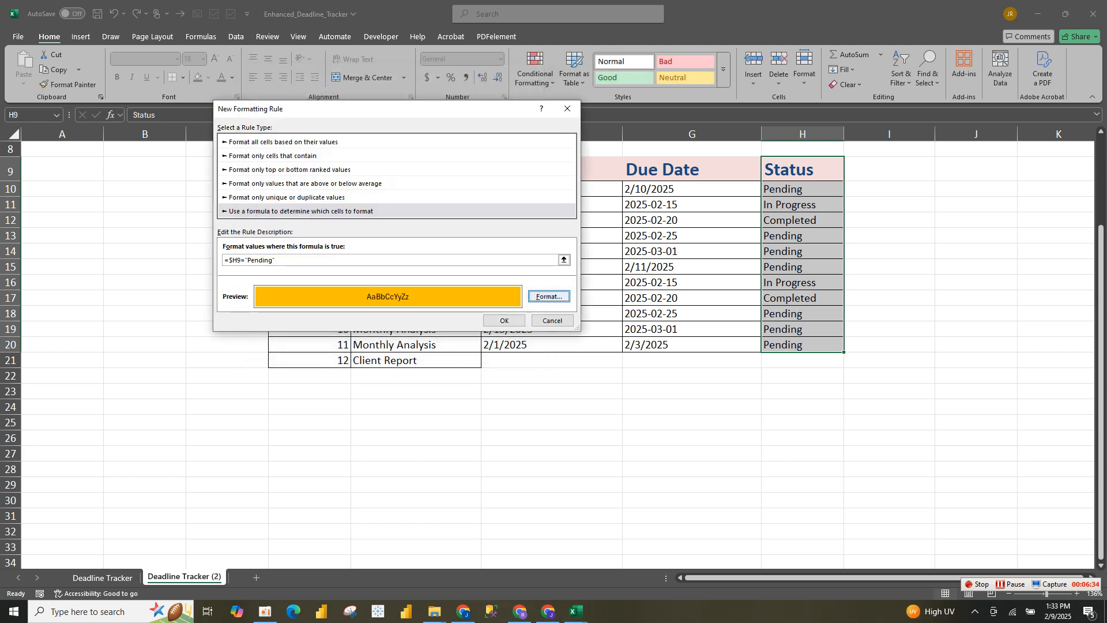
left_click(504, 320)
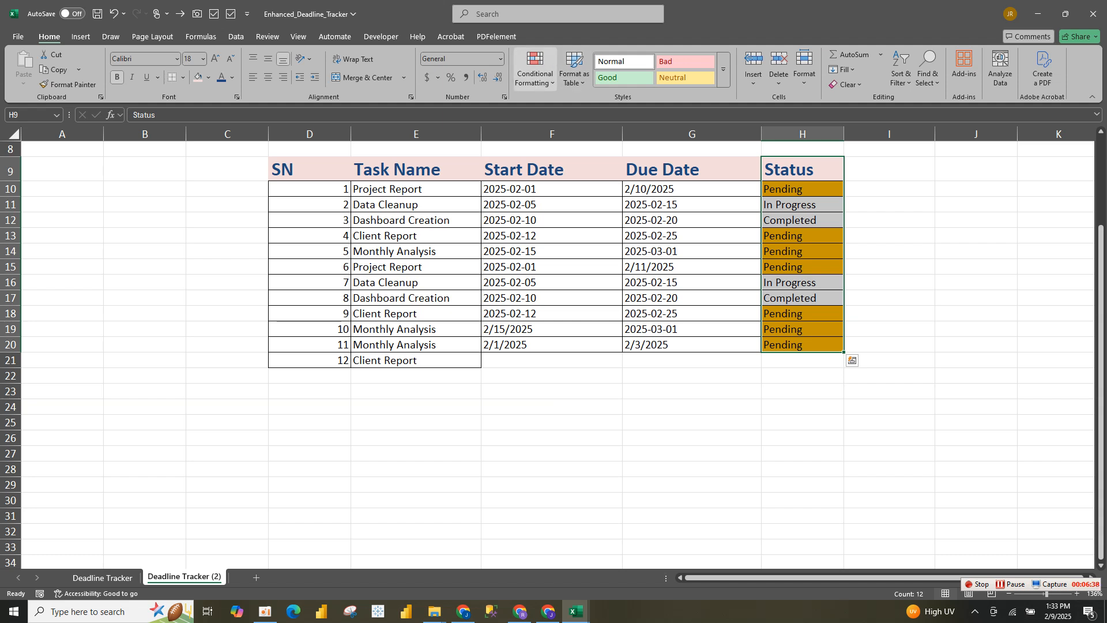
Start another formula-based conditional formatting rule for Status cells H9:H20 with the formula =$H9="Completed".
left_click(535, 69)
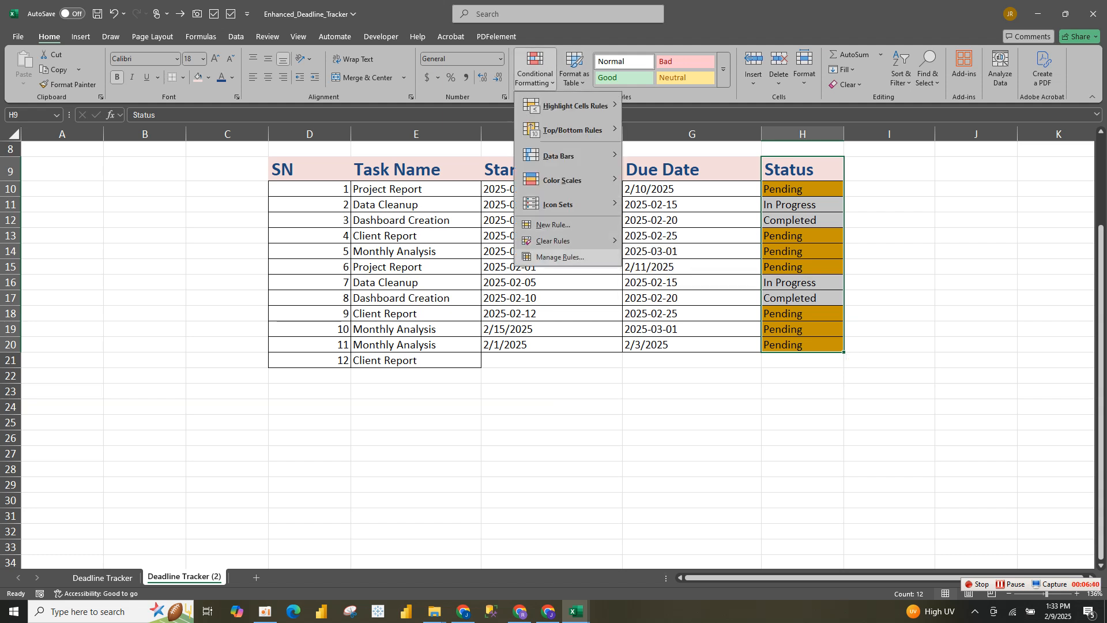
left_click(559, 257)
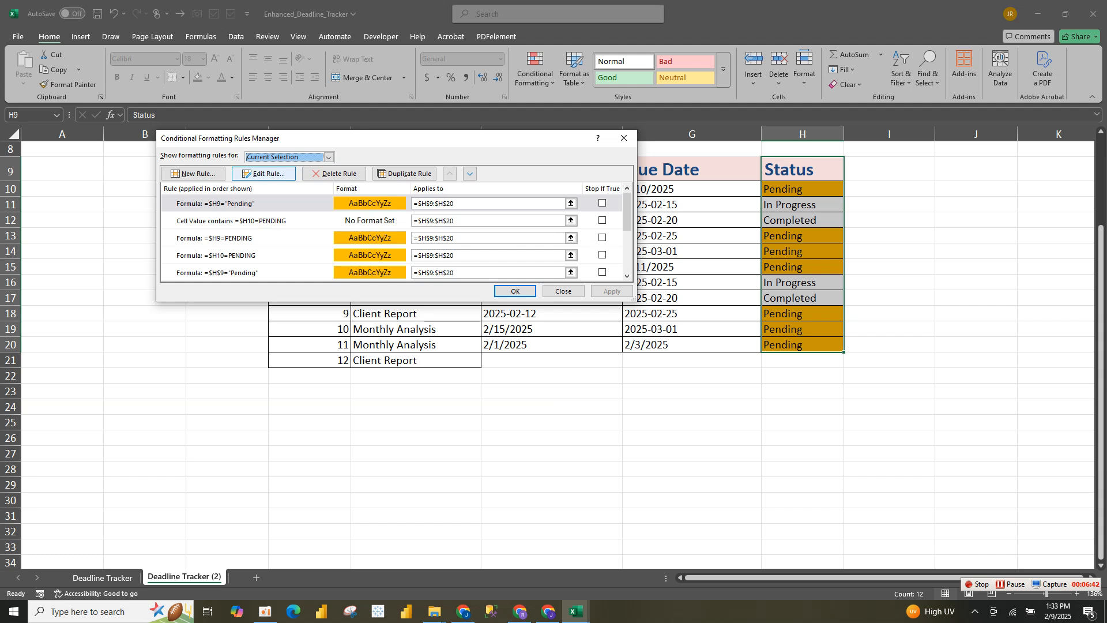
left_click(193, 173)
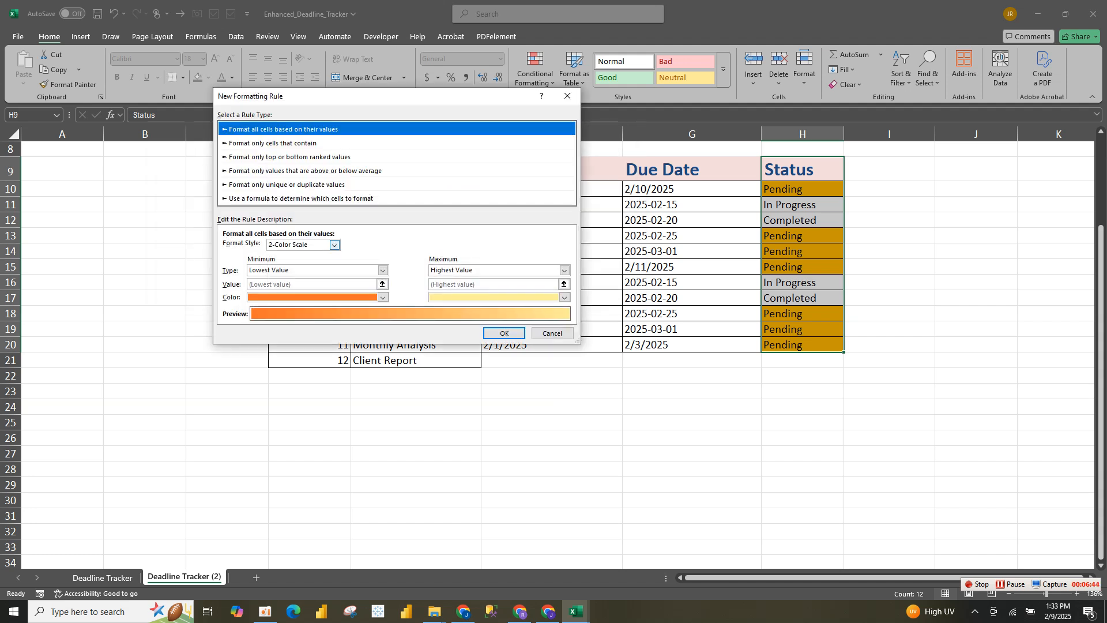
left_click(302, 198)
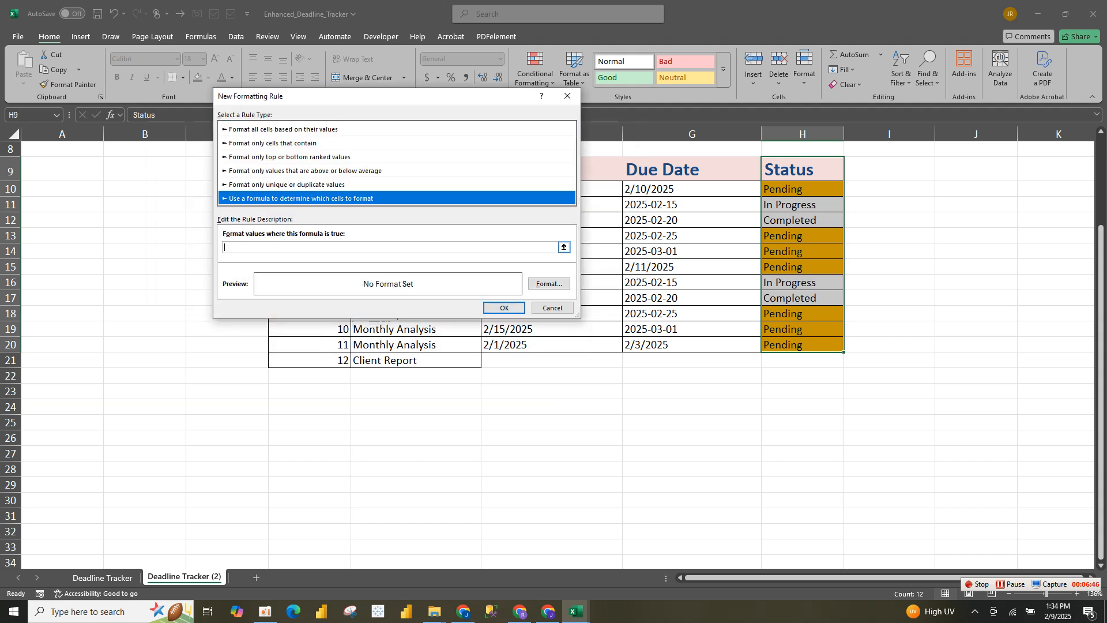
left_click(300, 247)
left_click(802, 170)
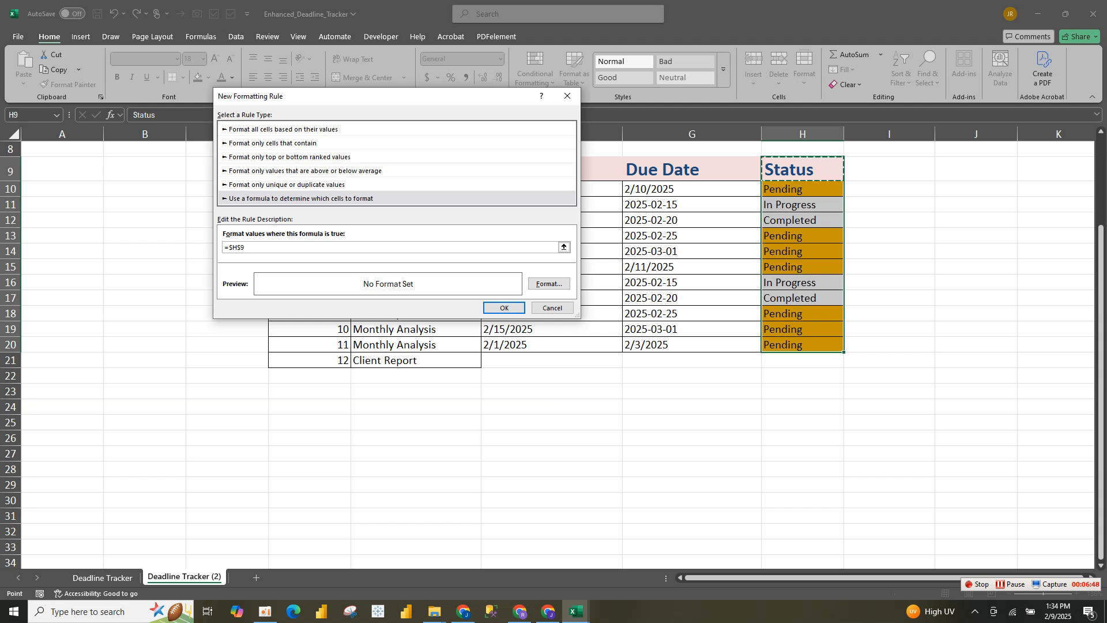
key("F4")
type("=")
type("\"Comp")
type("leted")
Give the =$H9="Completed" rule a green fill and apply it to the Status cells.
left_click(549, 284)
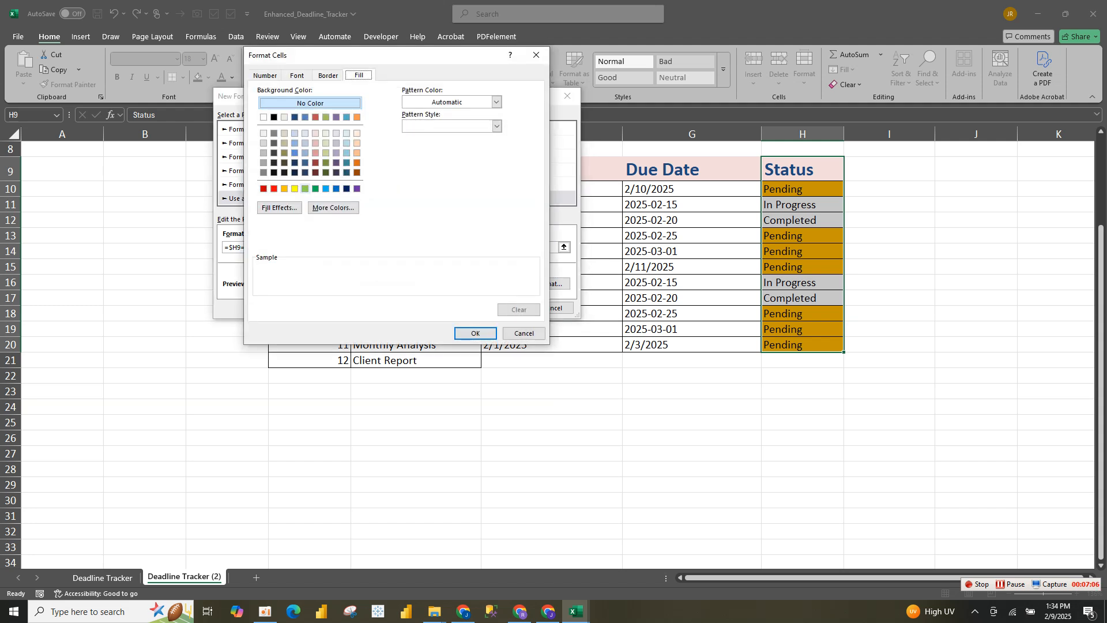
left_click(316, 189)
left_click(476, 333)
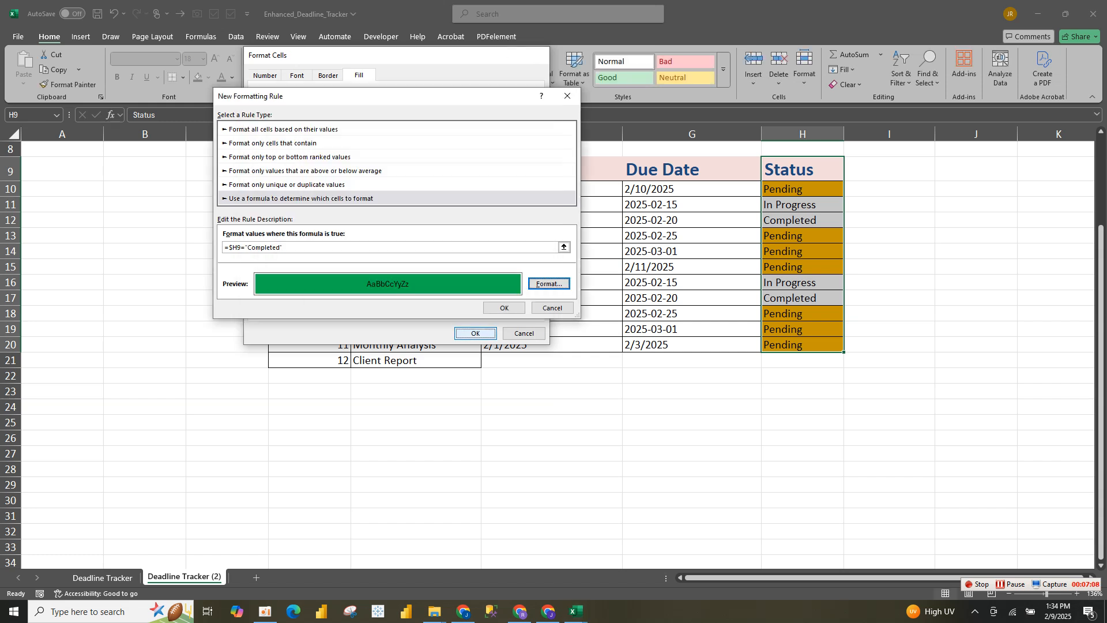
left_click(505, 307)
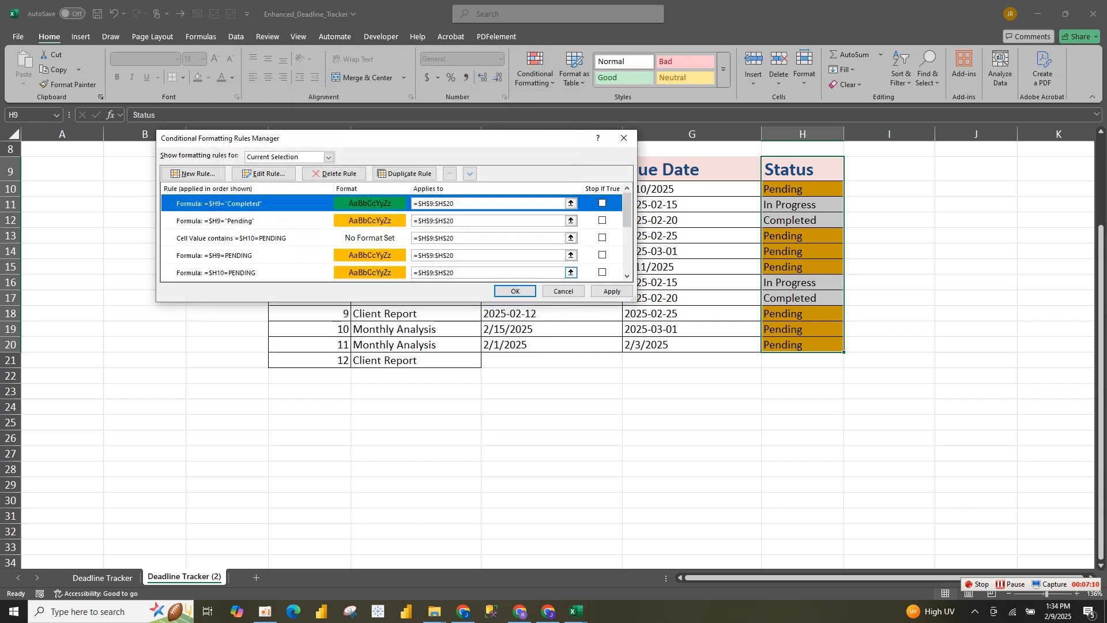
left_click(515, 291)
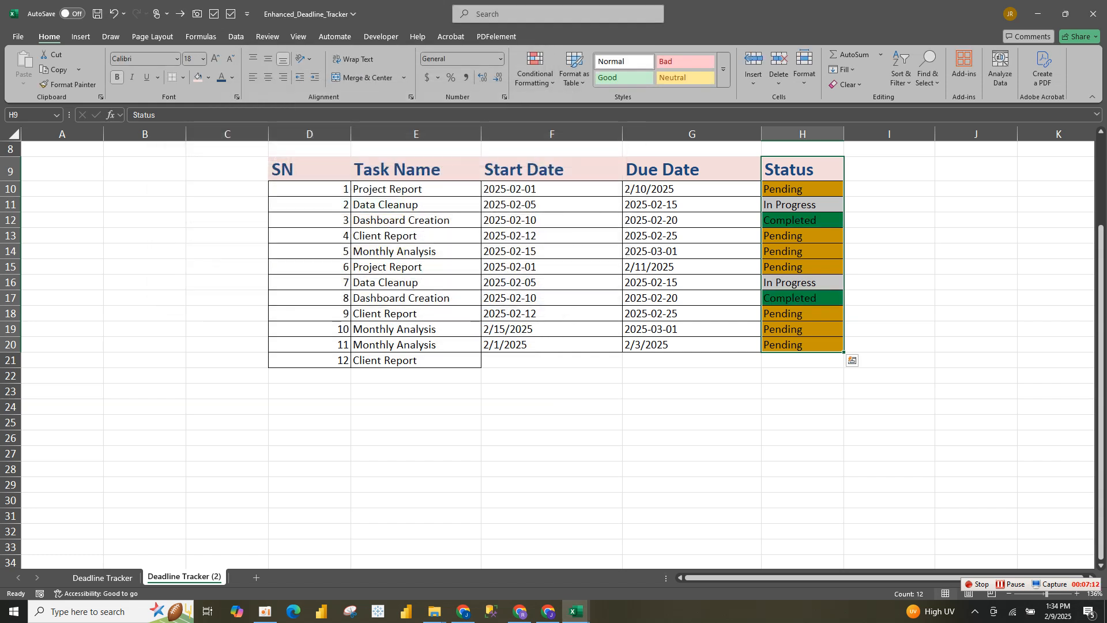
Start another formula-based conditional formatting rule for Status cells H9:H20 with the formula =$H9="In Progress".
left_click(535, 69)
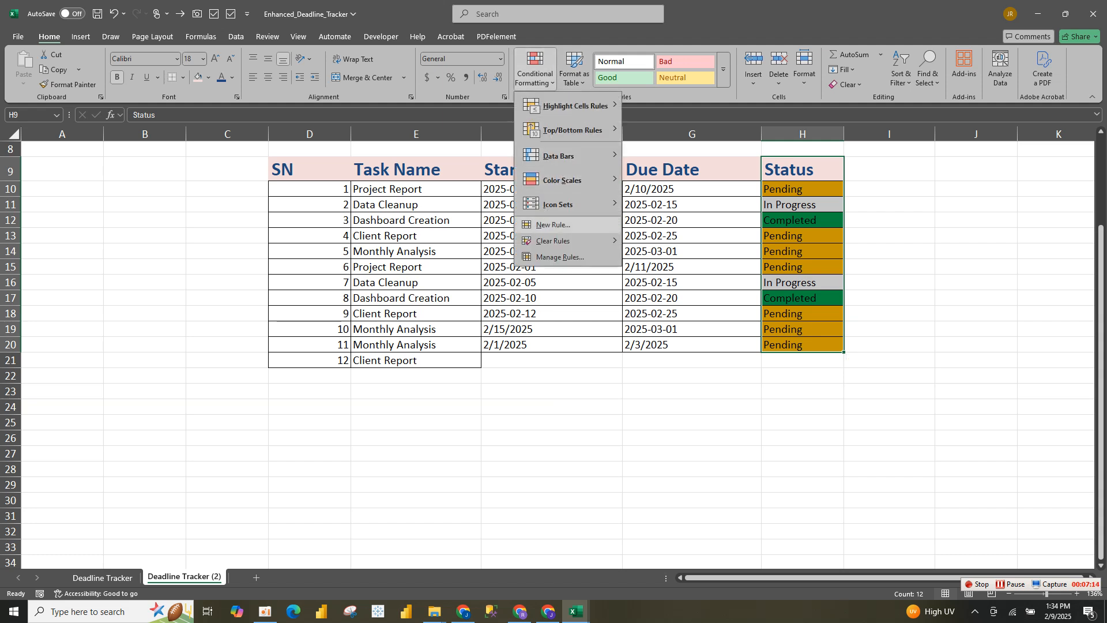
left_click(559, 257)
left_click(193, 173)
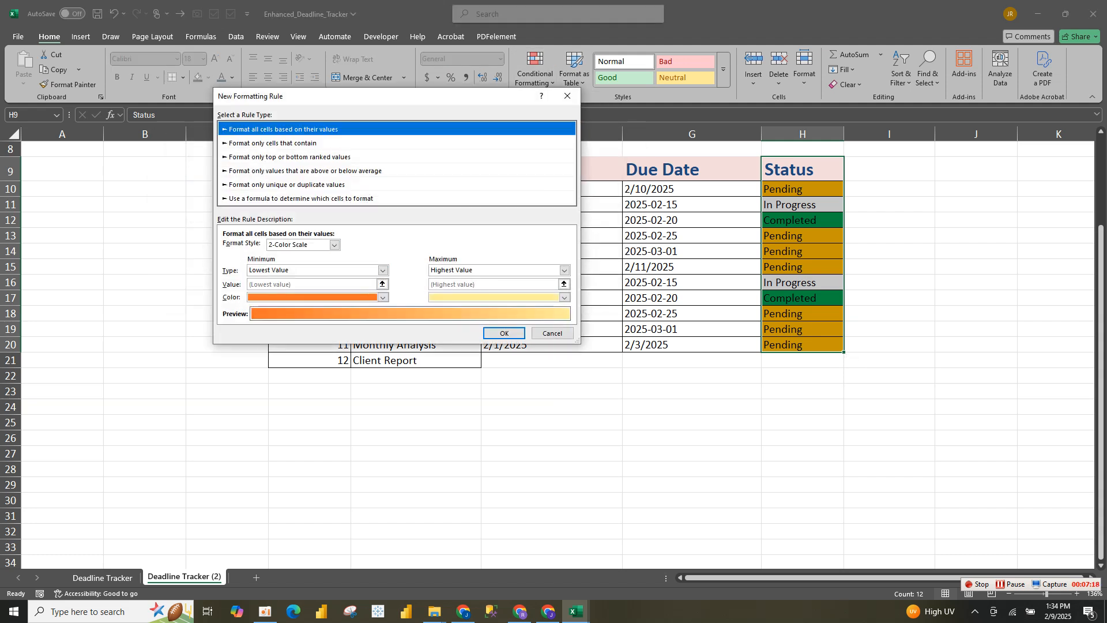
left_click(301, 198)
left_click(300, 247)
left_click(802, 169)
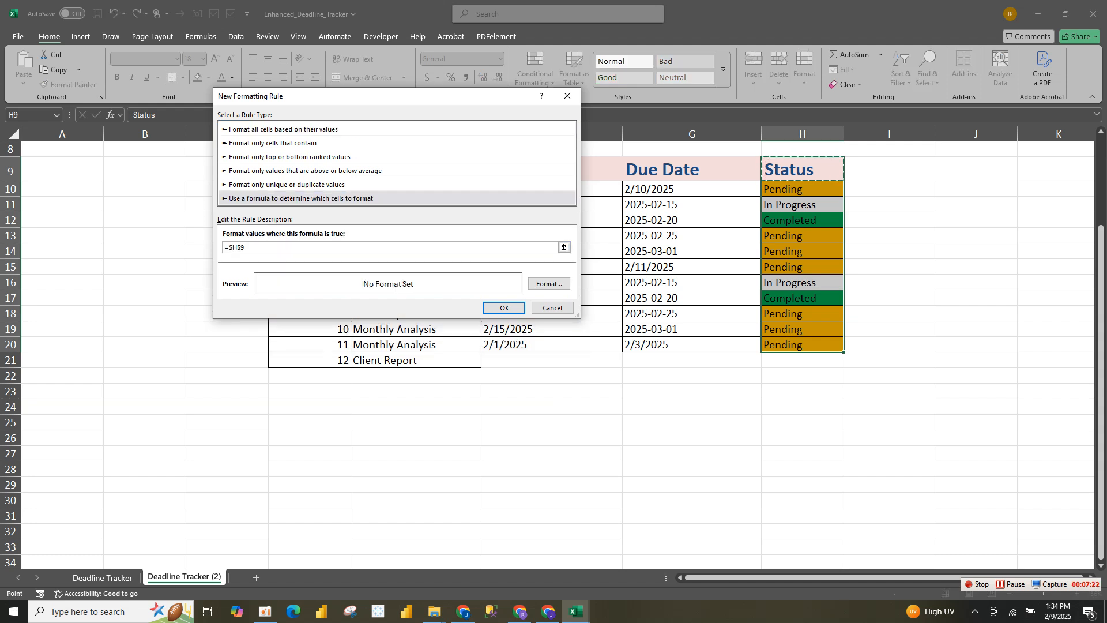
key("F4")
key("F4")
type("=\"In P")
type("rogress")
key("BackSpace")
type("P")
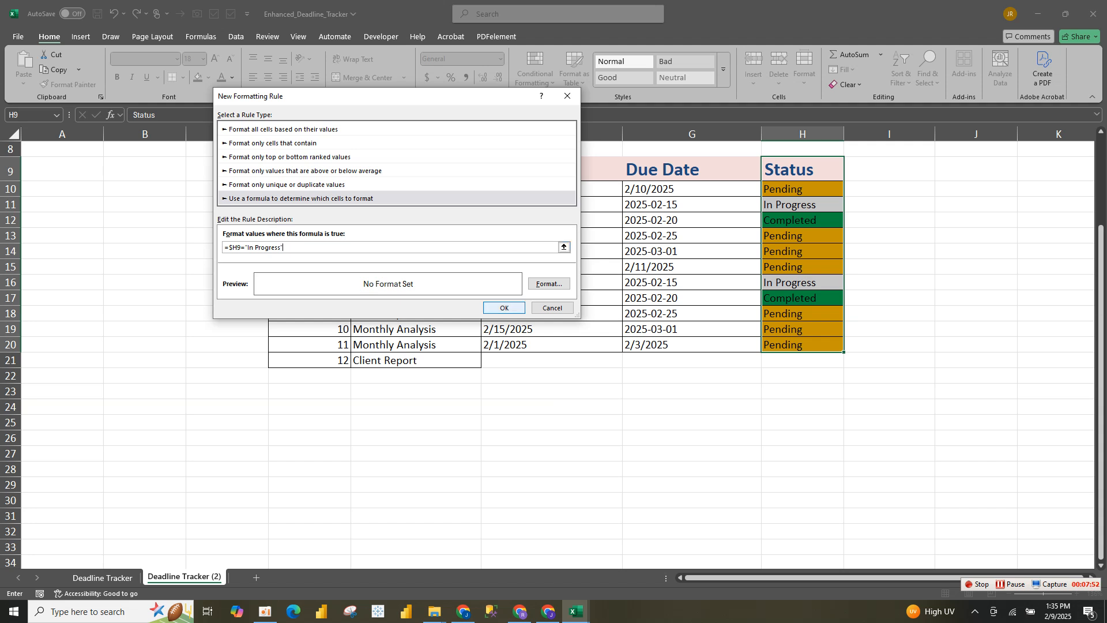
Give the =$H9="In Progress" rule an orange fill and add it to the rule list.
left_click(549, 283)
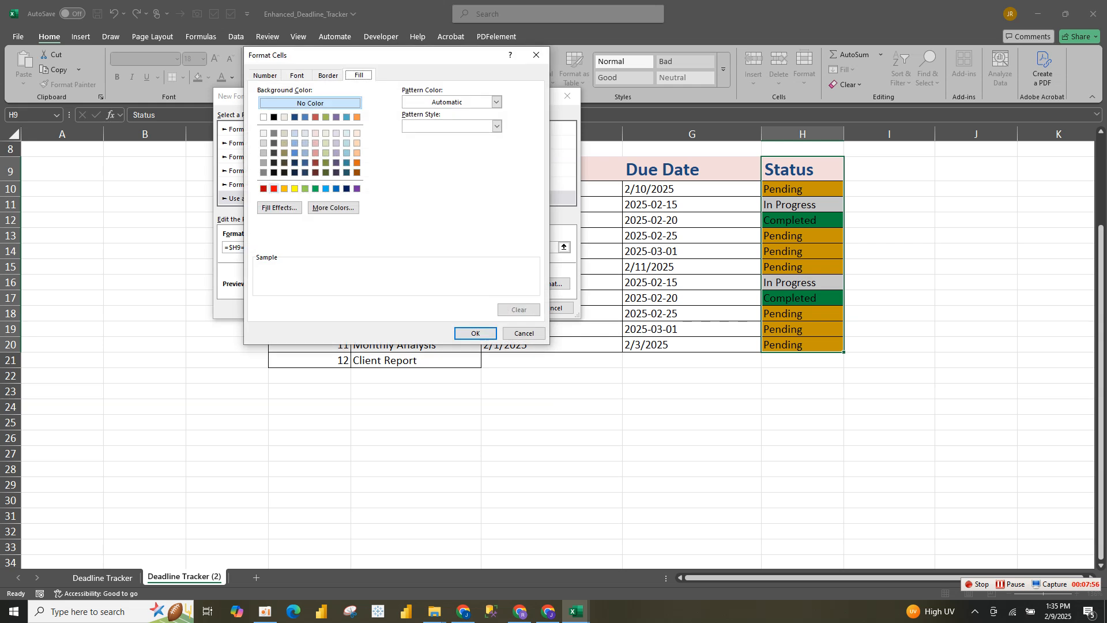
left_click(274, 188)
left_click(284, 189)
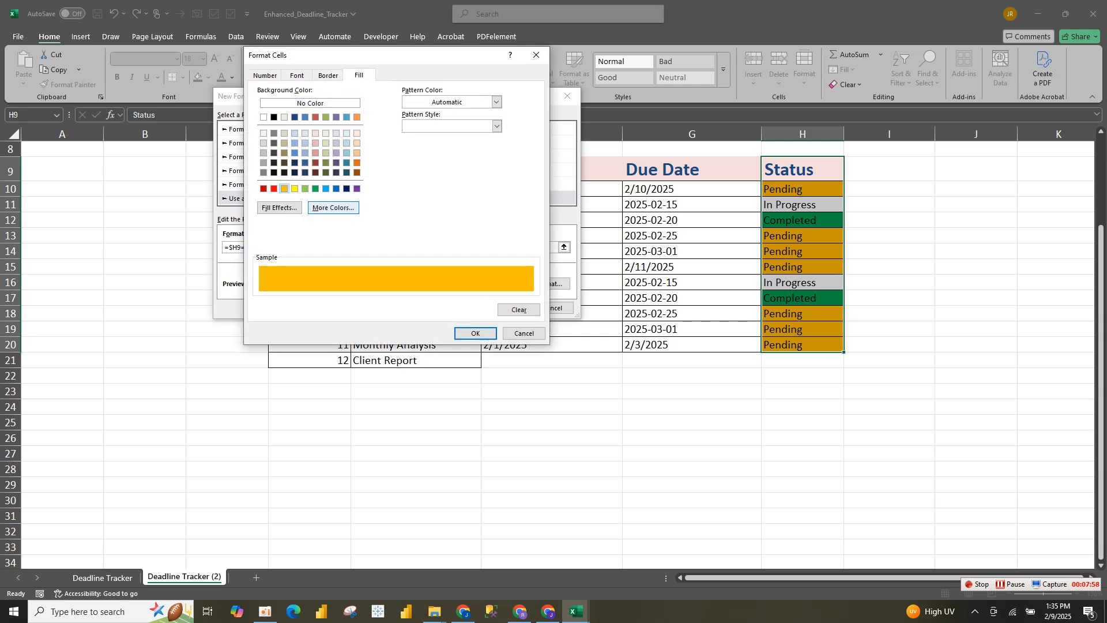
left_click(476, 333)
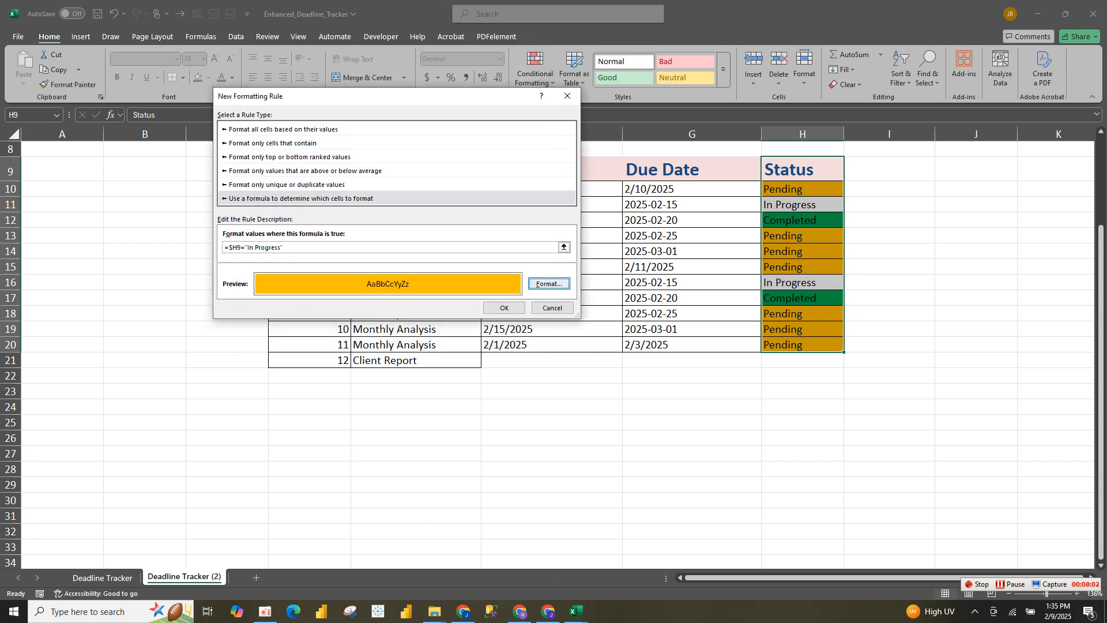
left_click(504, 307)
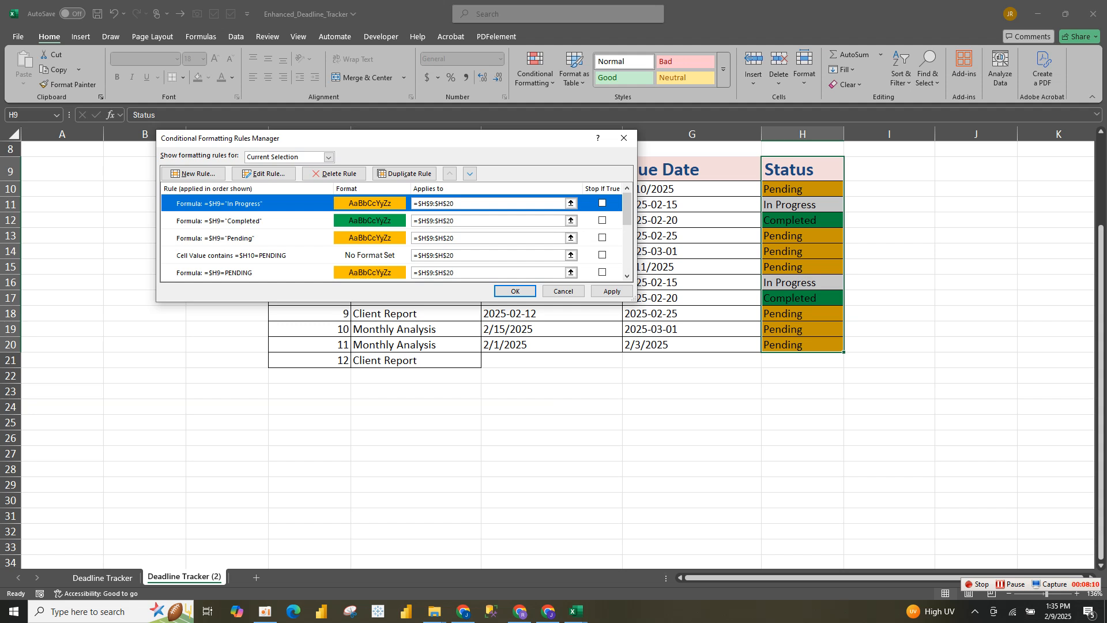
Change the =$H9="Pending" rule's fill to red, apply the updated rules and close the rules manager.
left_click(370, 238)
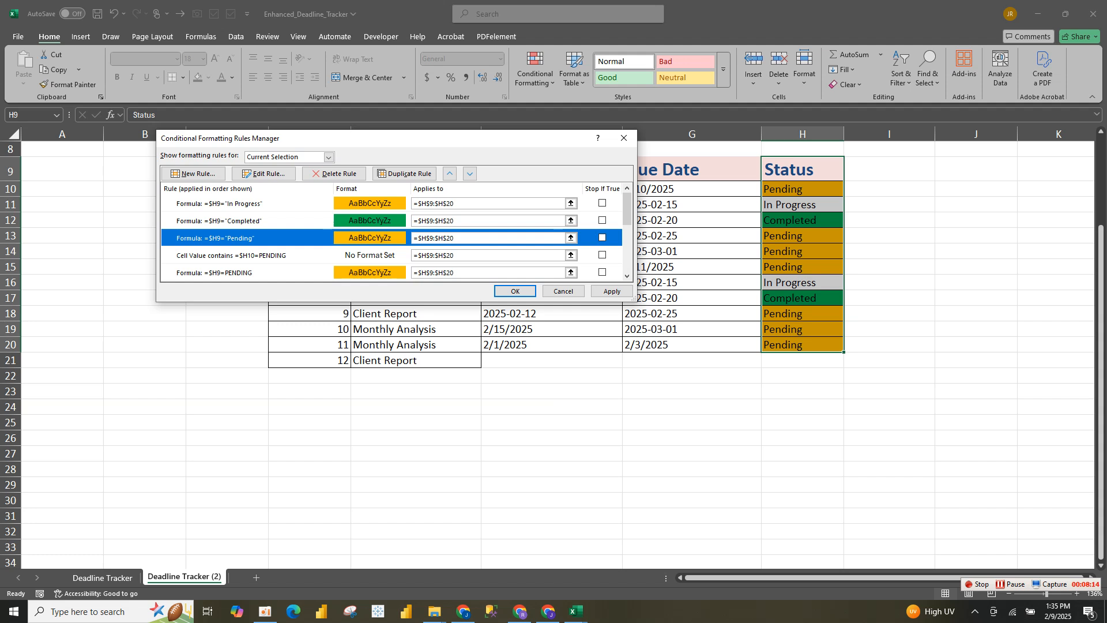
left_click(265, 173)
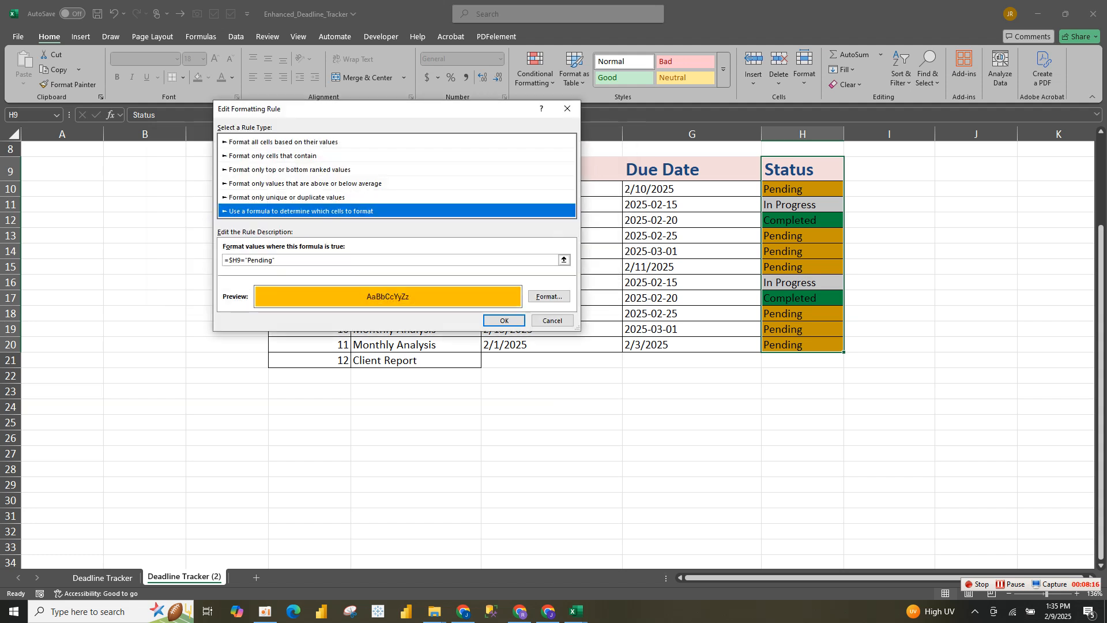
left_click(549, 296)
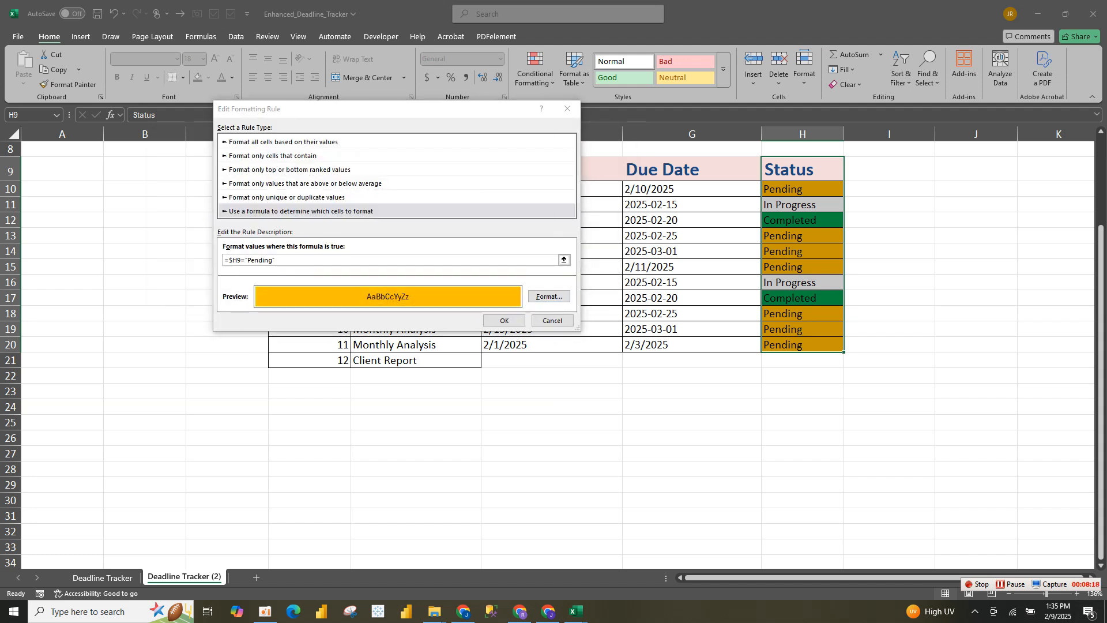
left_click(274, 189)
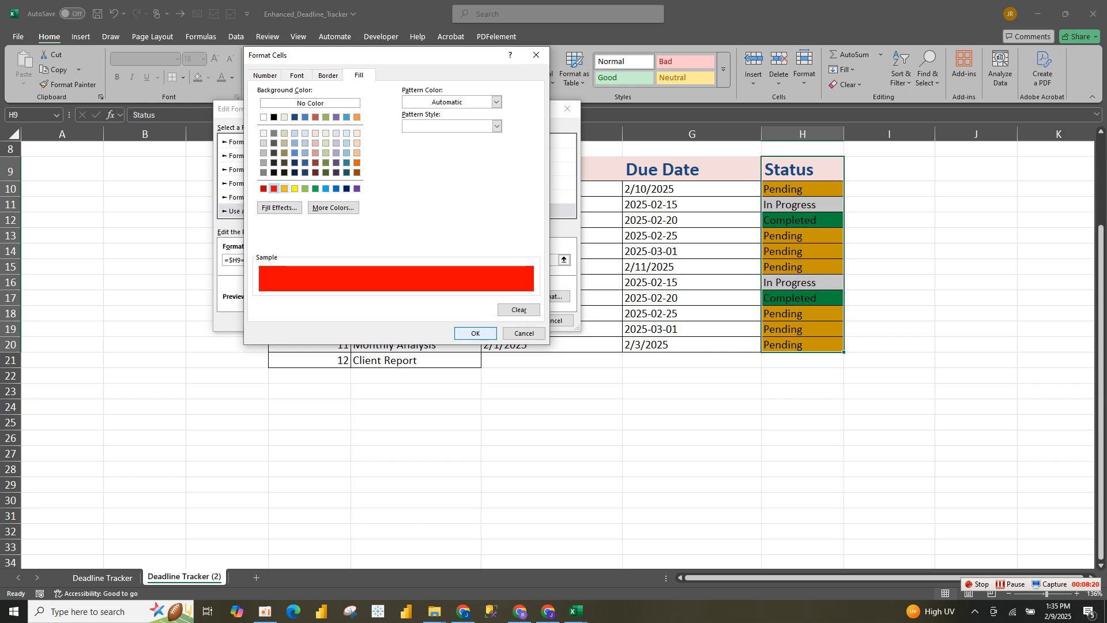
left_click(475, 333)
left_click(504, 320)
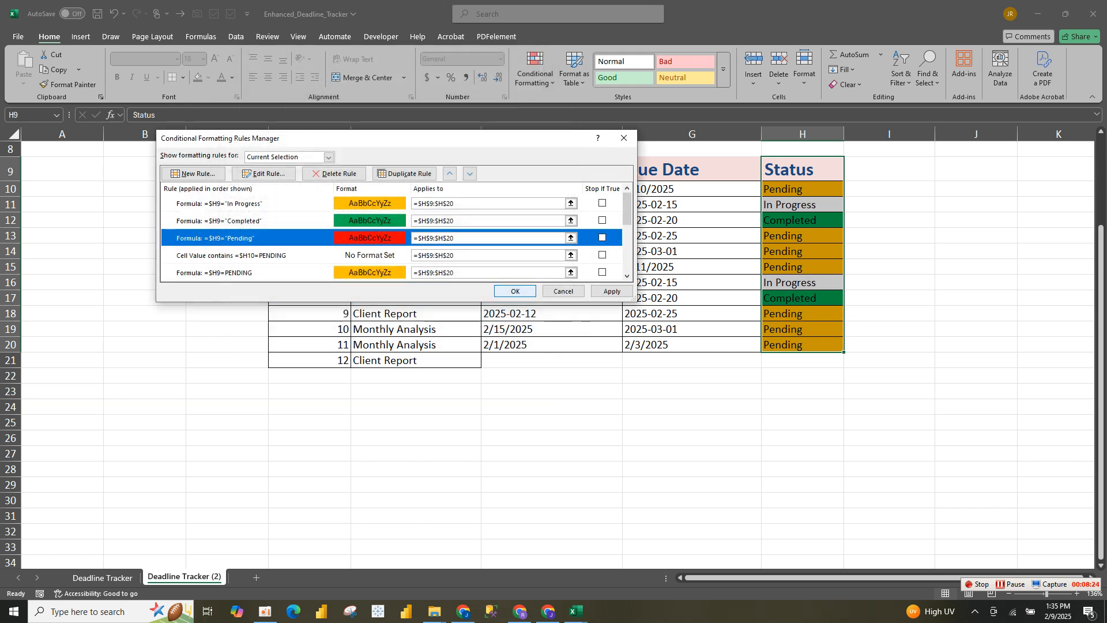
left_click(612, 291)
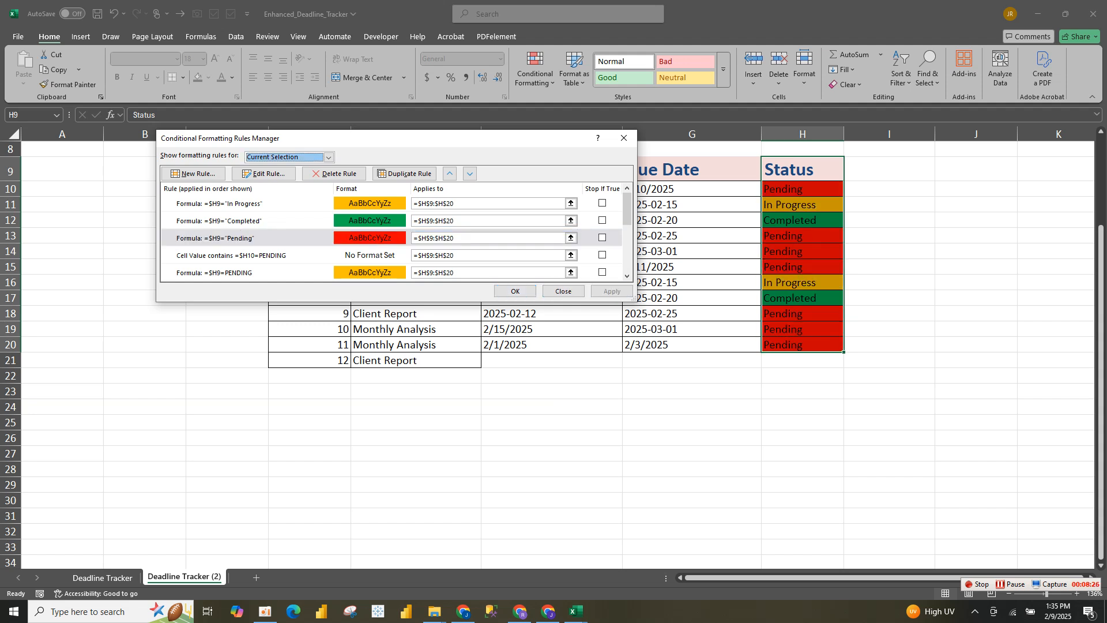
key("Return")
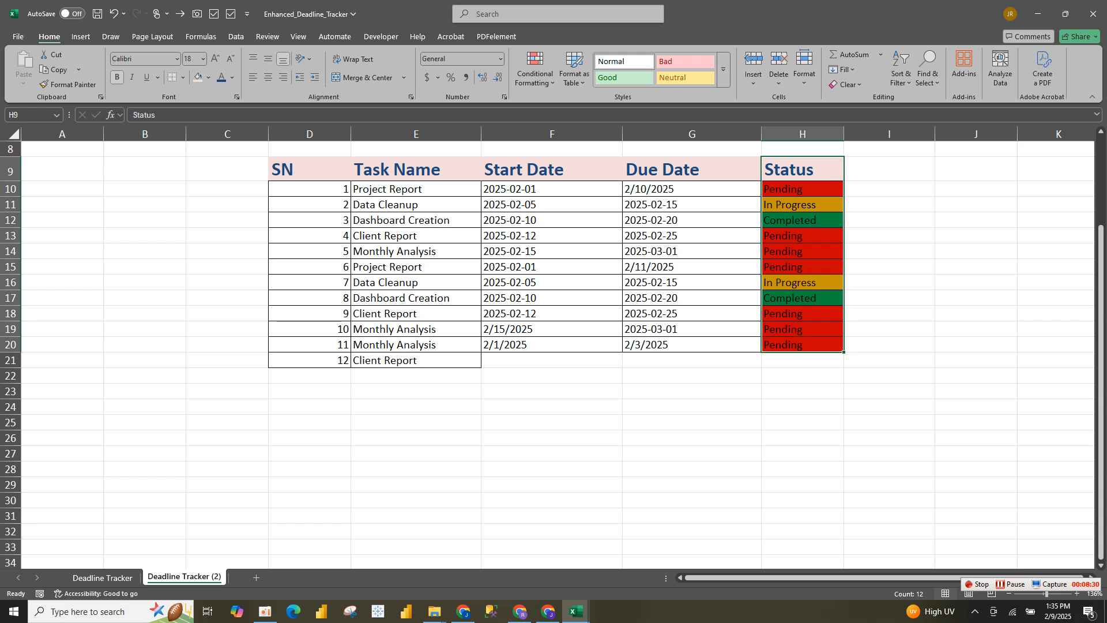
Test the Status rules on new rows by entering Completed in H21, Pending in H22 and In Progress in H23.
left_click(803, 360)
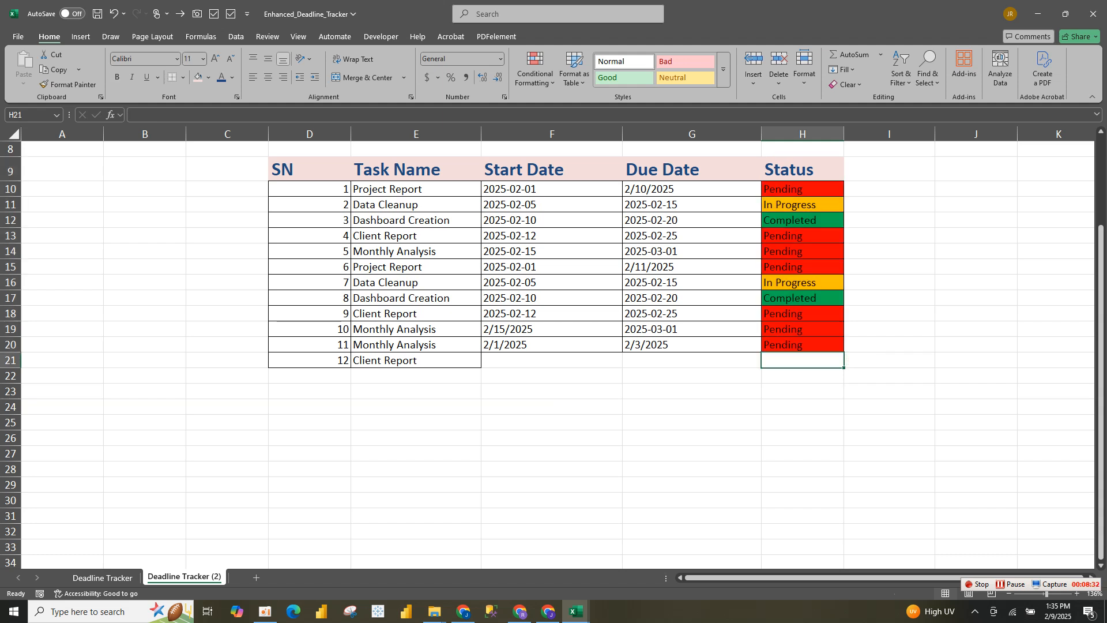
type("Completed")
key("Return")
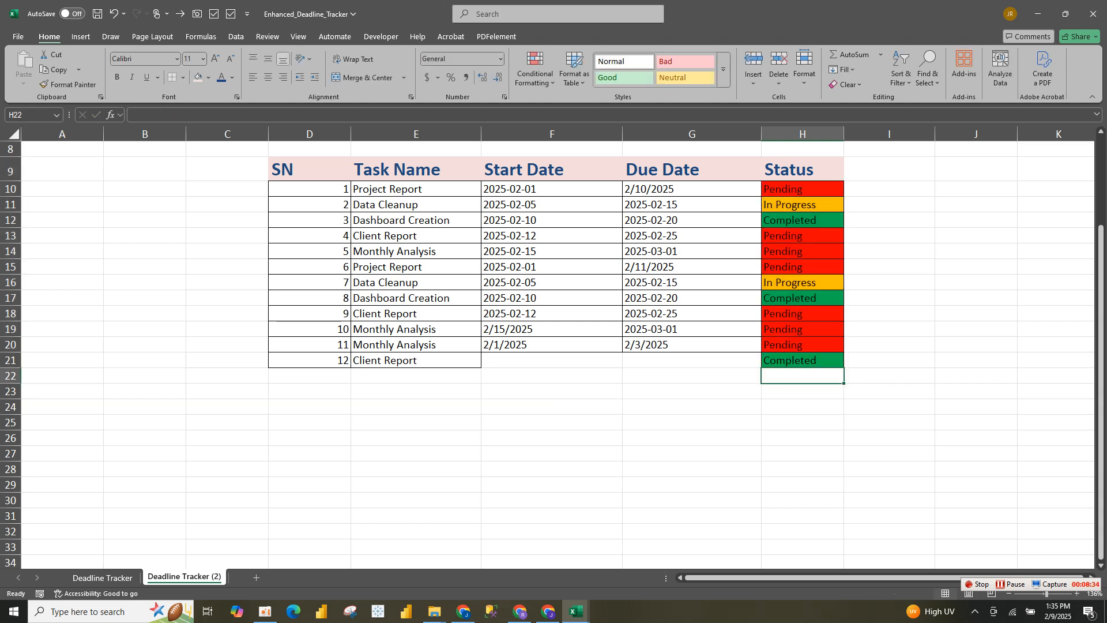
type("PEMN")
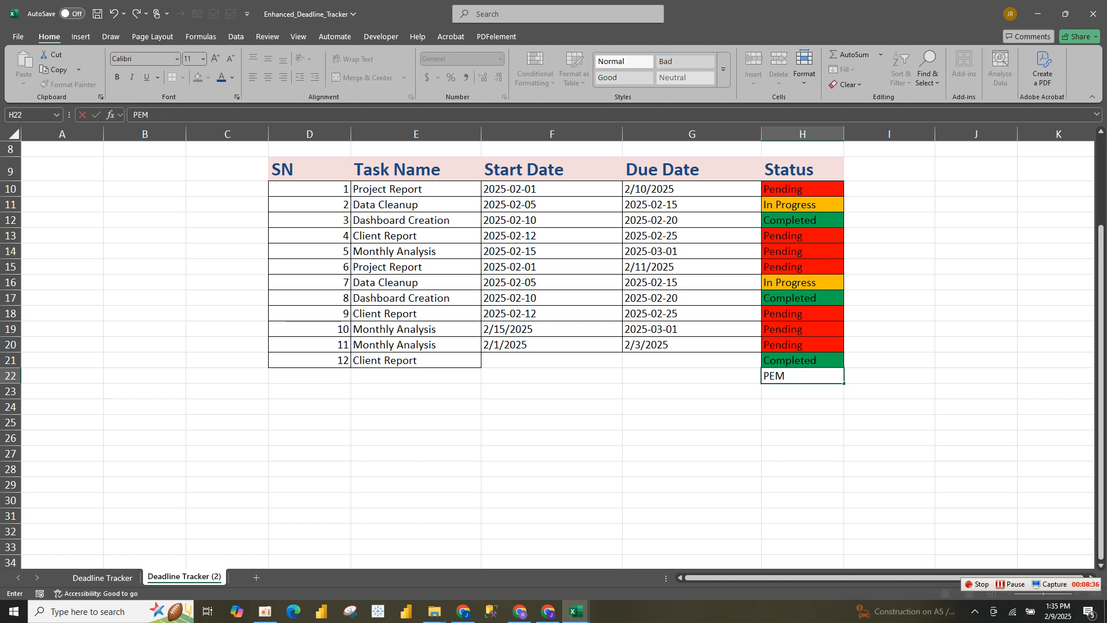
key("BackSpace")
key("BackSpace")
type("N")
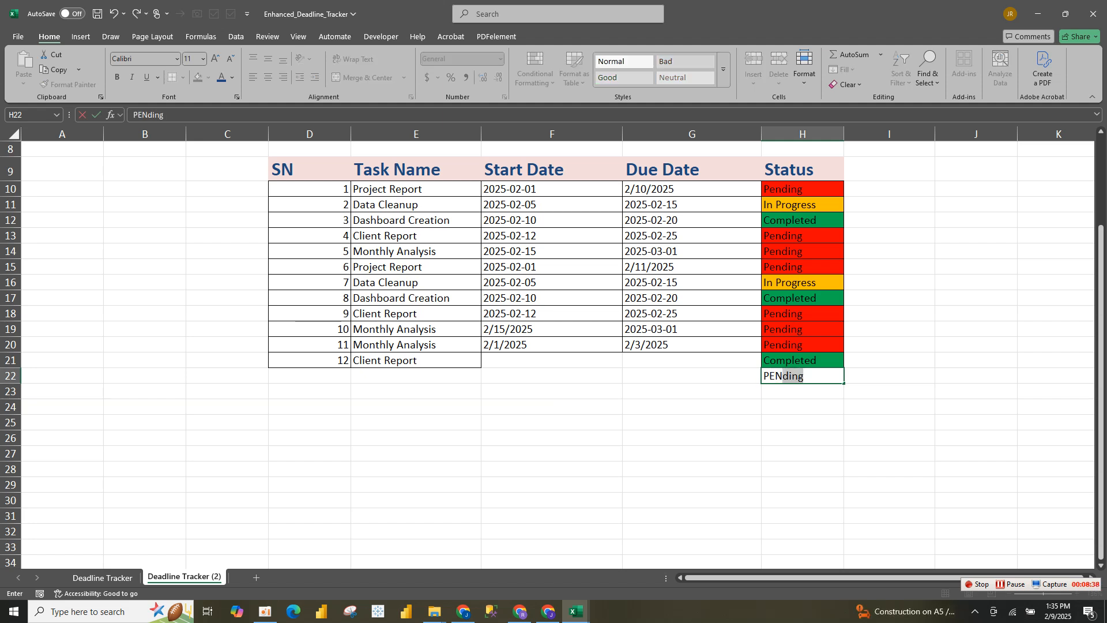
key("Return")
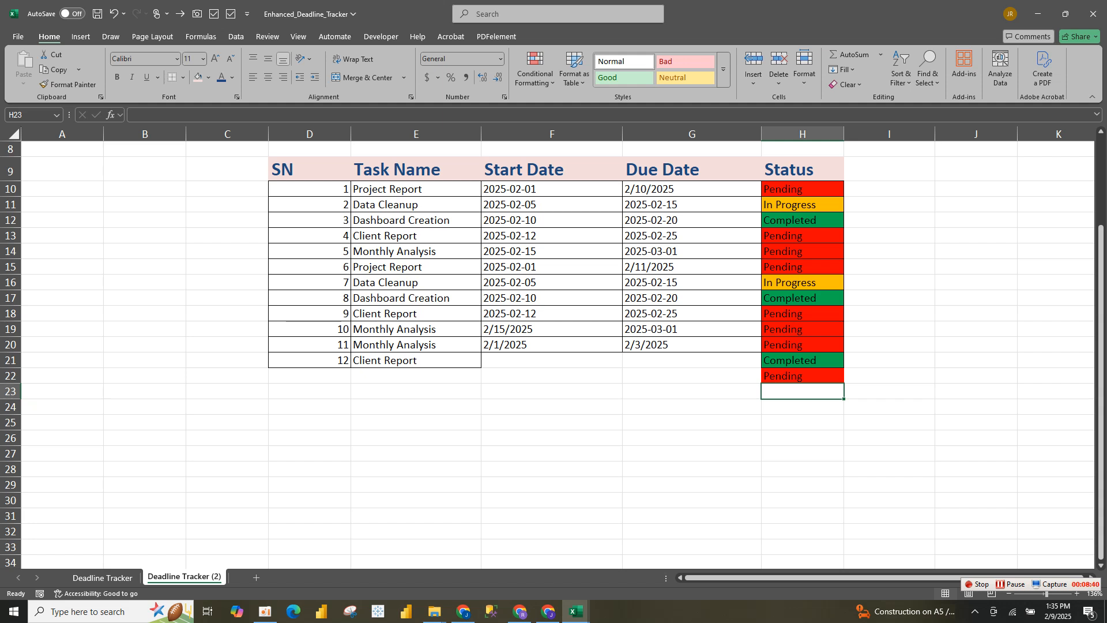
type("IN")
key("Return")
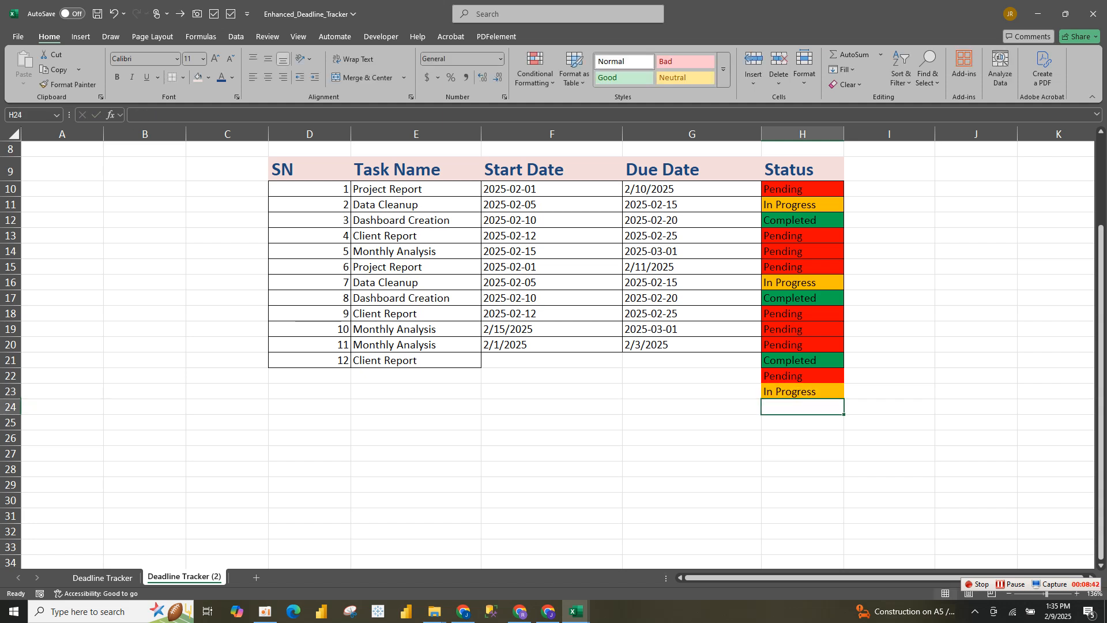